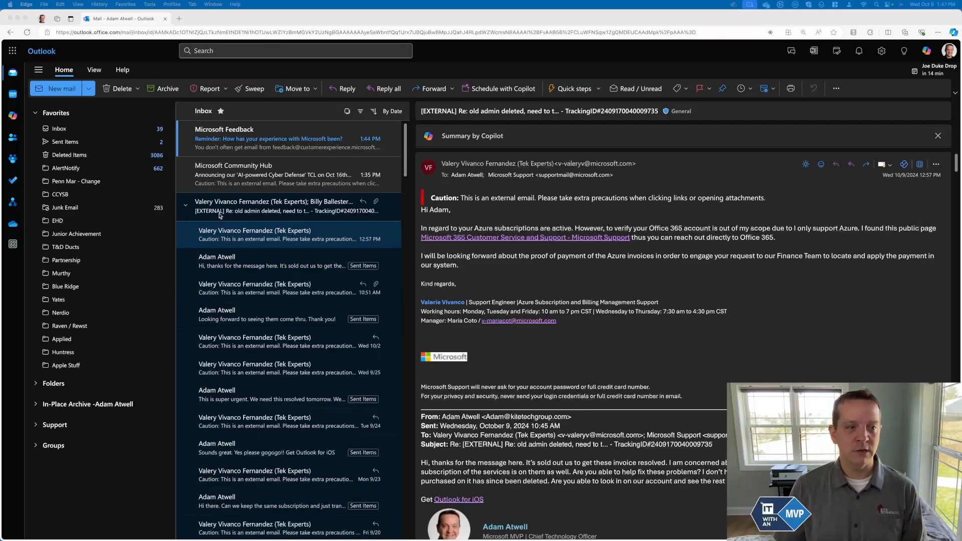
Step: Collapse the Favorites folder group and look through the messages in the expanded "old admin deleted" email thread
click(37, 115)
click(38, 114)
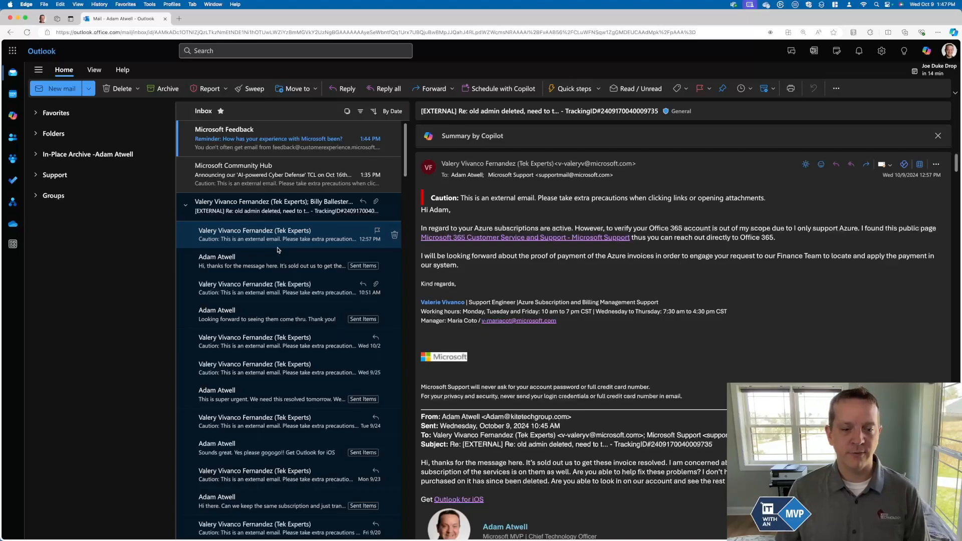
scroll(279, 250, down, 3)
scroll(279, 474, down, 1)
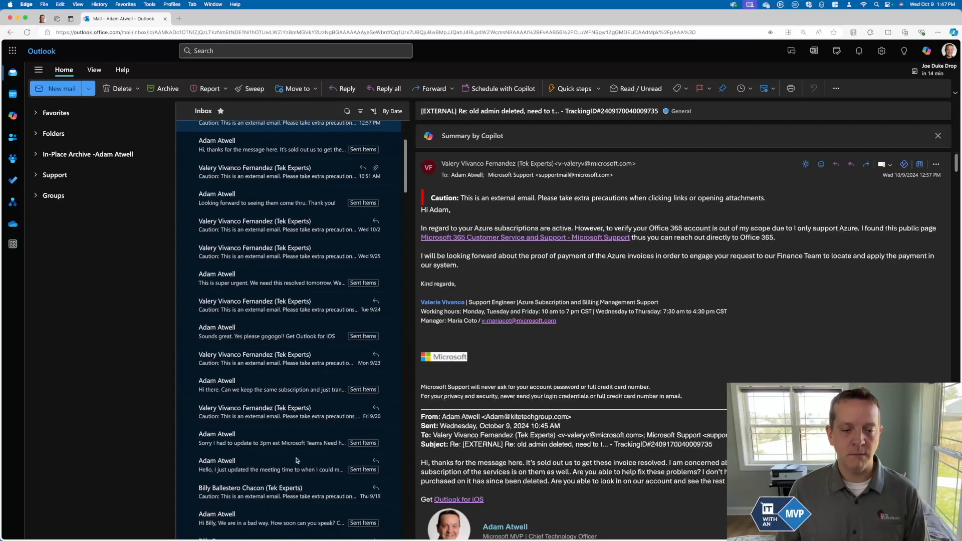
scroll(279, 506, down, 1)
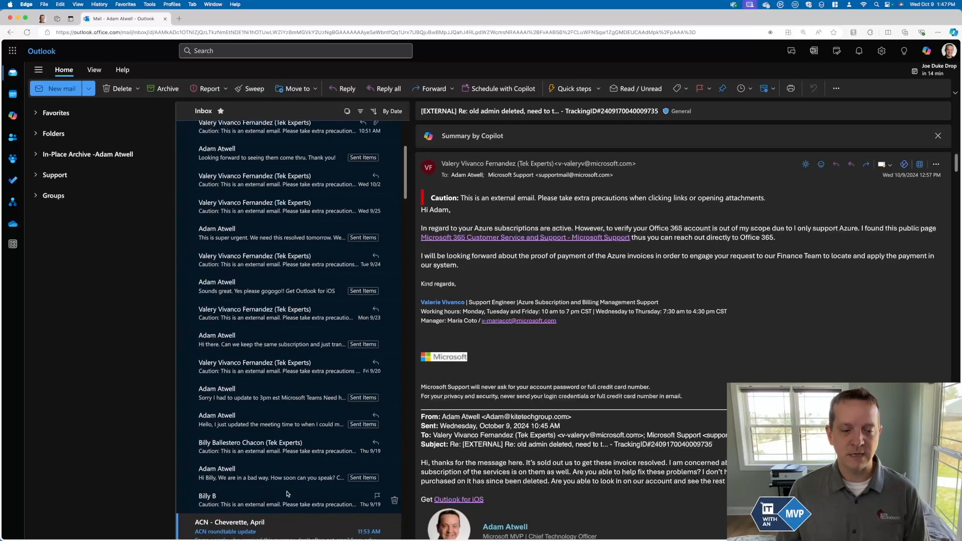
scroll(286, 499, up, 4)
scroll(287, 494, up, 1)
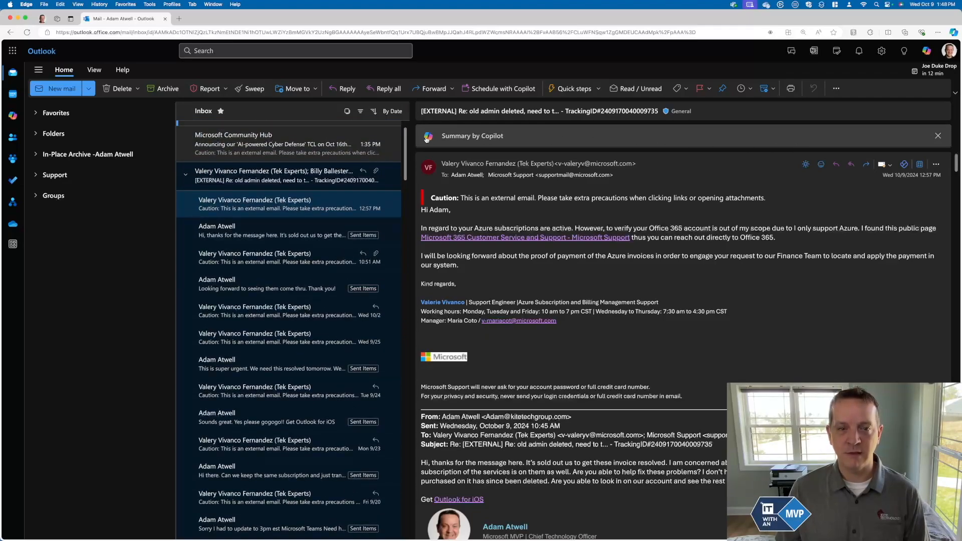
Step: Generate a Copilot summary of the email thread and review its full text
click(470, 137)
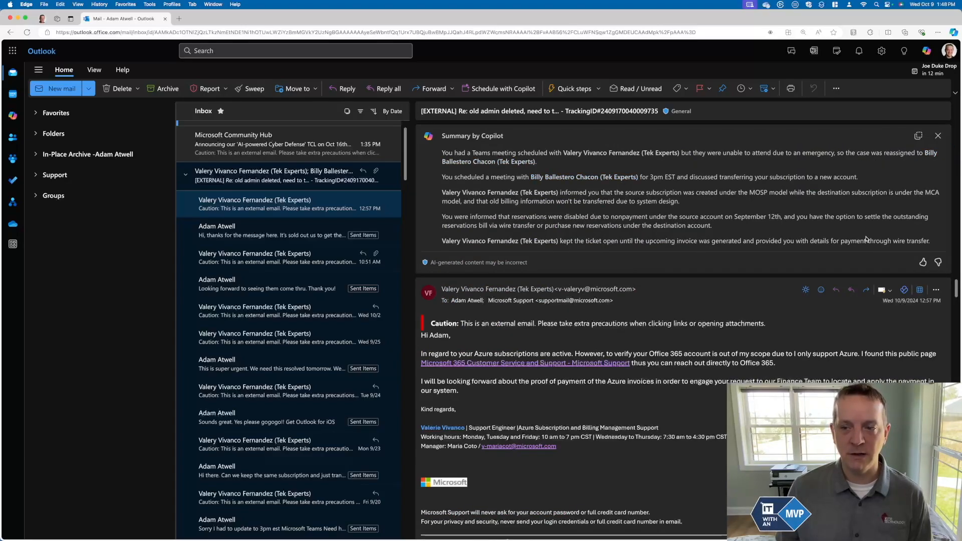
drag(935, 243, 429, 150)
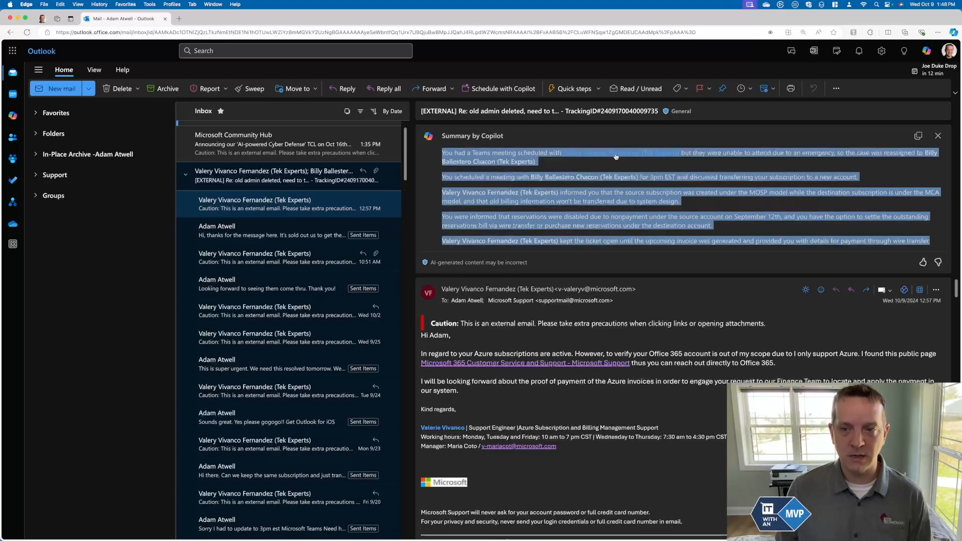
click(927, 179)
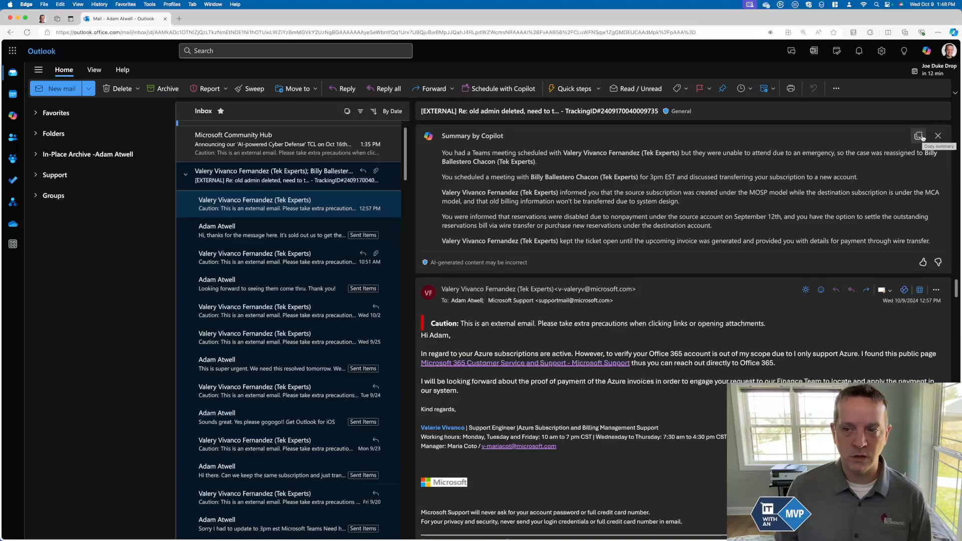
Step: Try to create a meeting invitation from the email thread with Schedule with Copilot, and discard the invitation
click(491, 88)
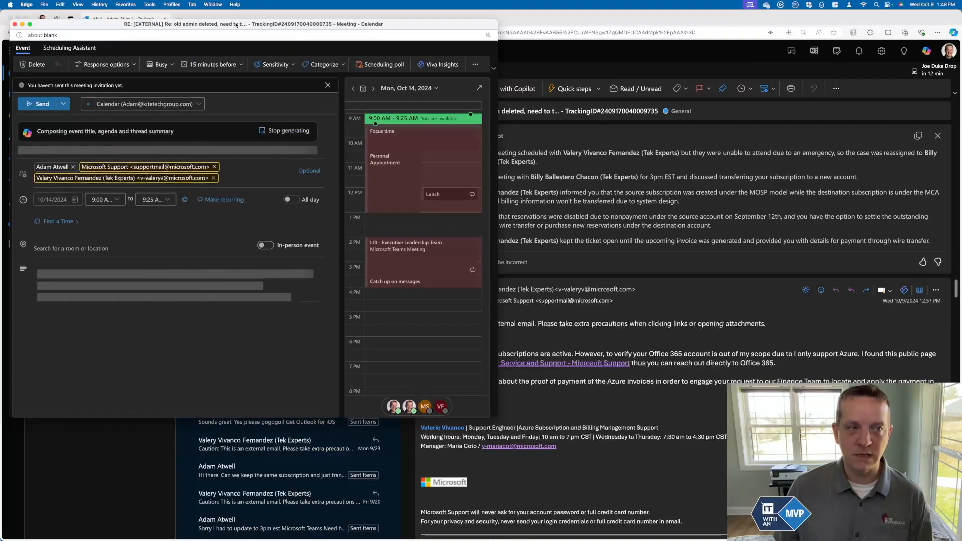
drag(146, 27, 299, 52)
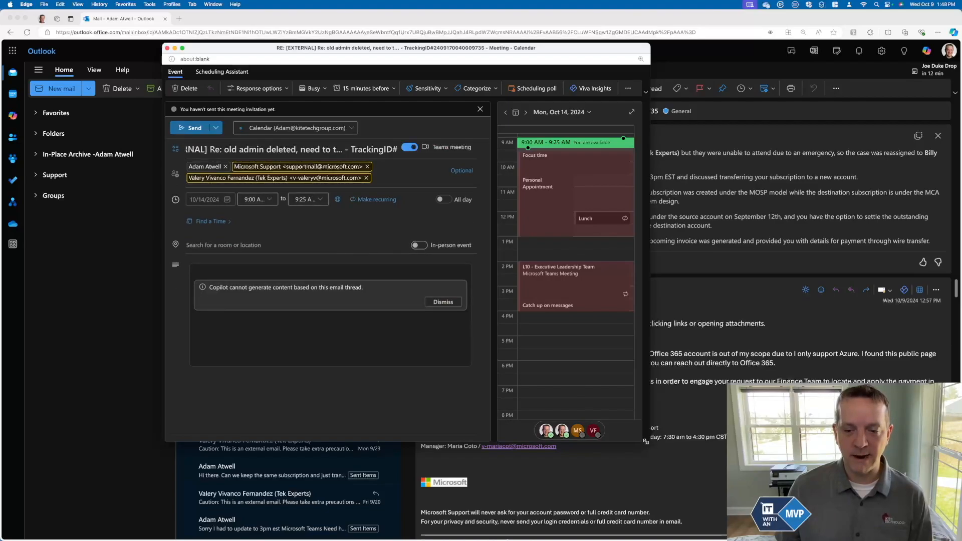
drag(646, 442, 888, 510)
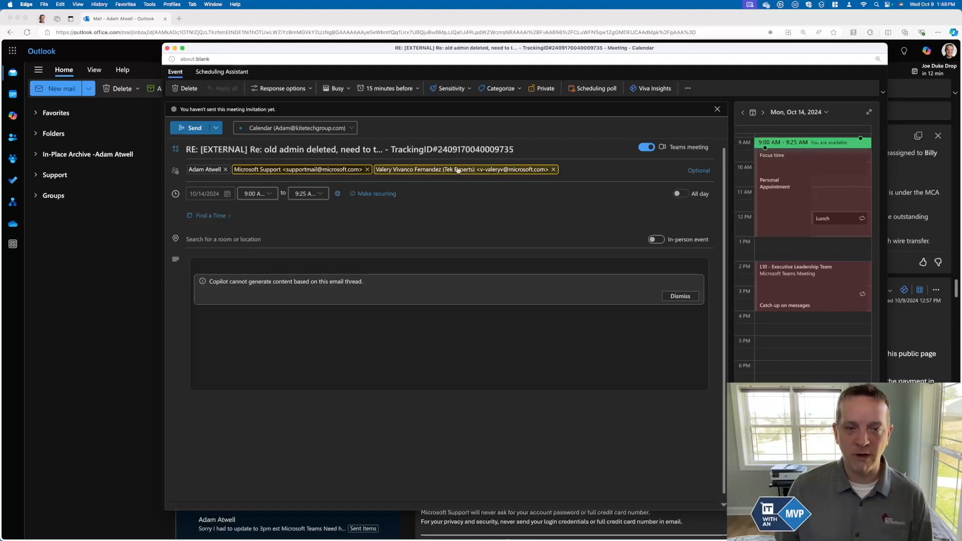
mouse_move(461, 170)
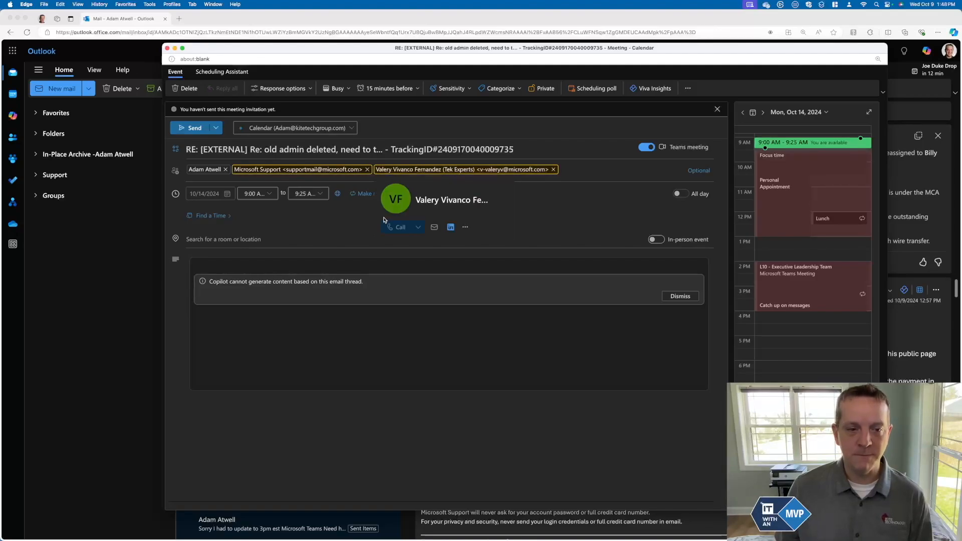
click(680, 296)
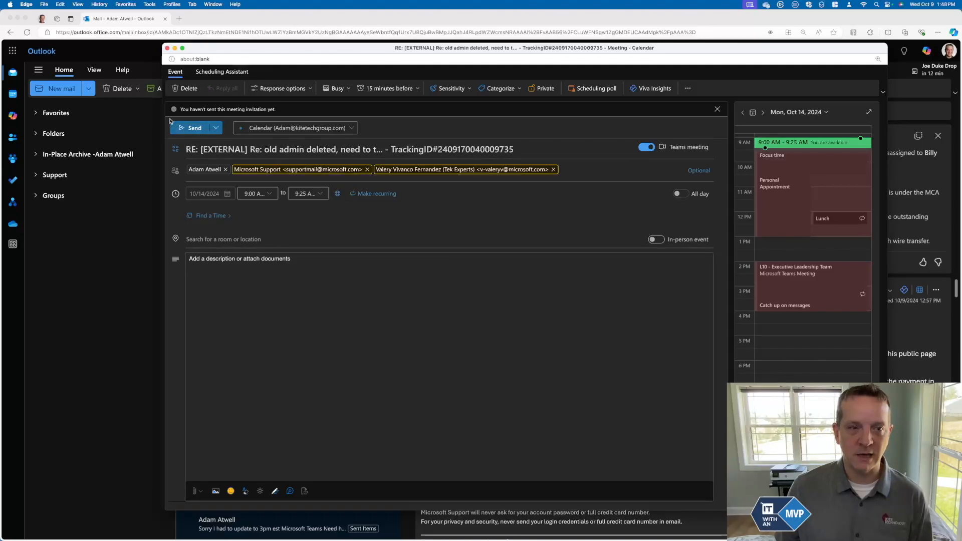
click(167, 48)
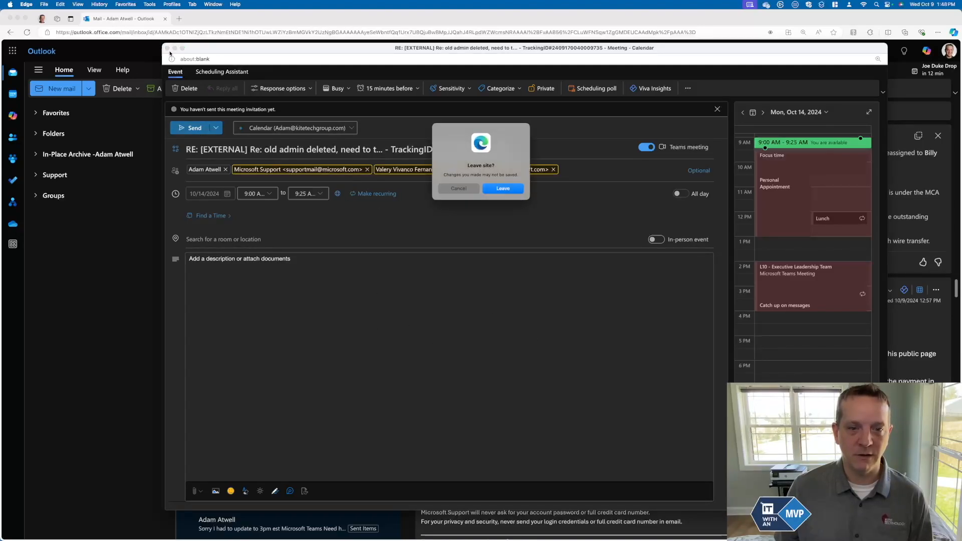
click(508, 190)
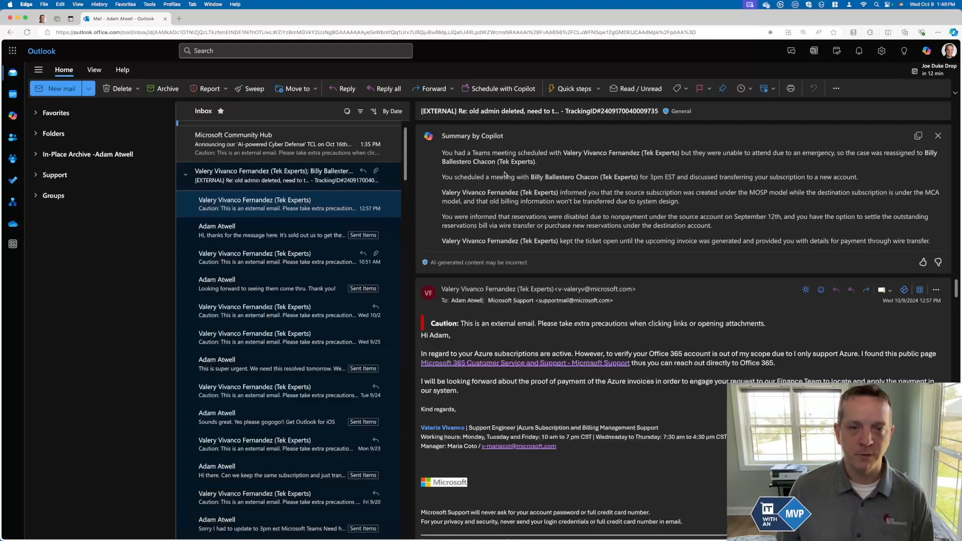
Step: Generate another meeting invitation from the email thread with Schedule with Copilot and enlarge its window to show the whole agenda
click(502, 87)
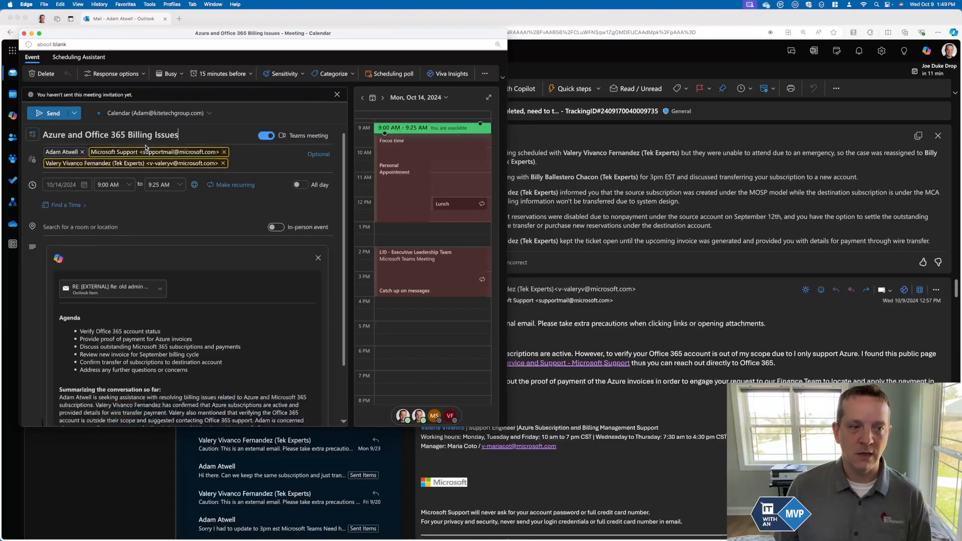
drag(182, 39, 426, 48)
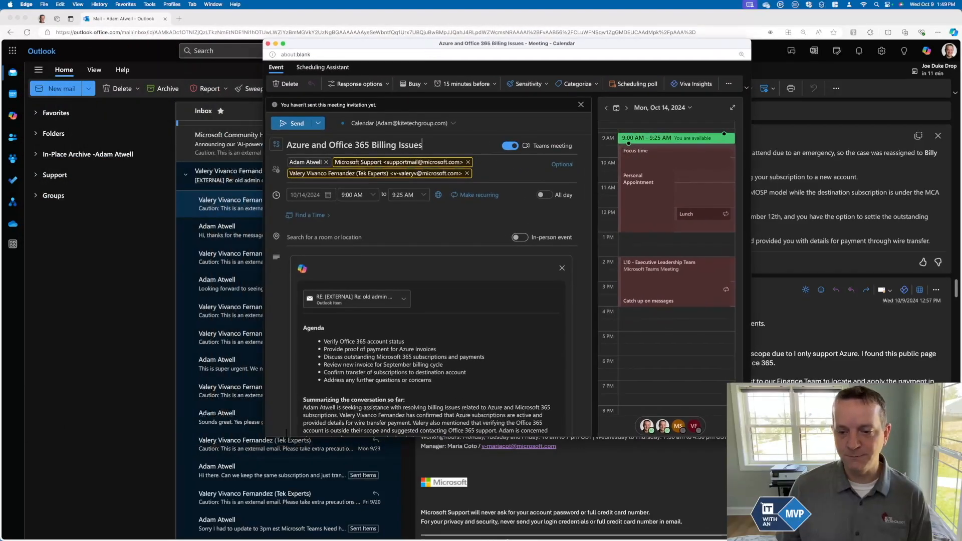
drag(751, 437, 910, 525)
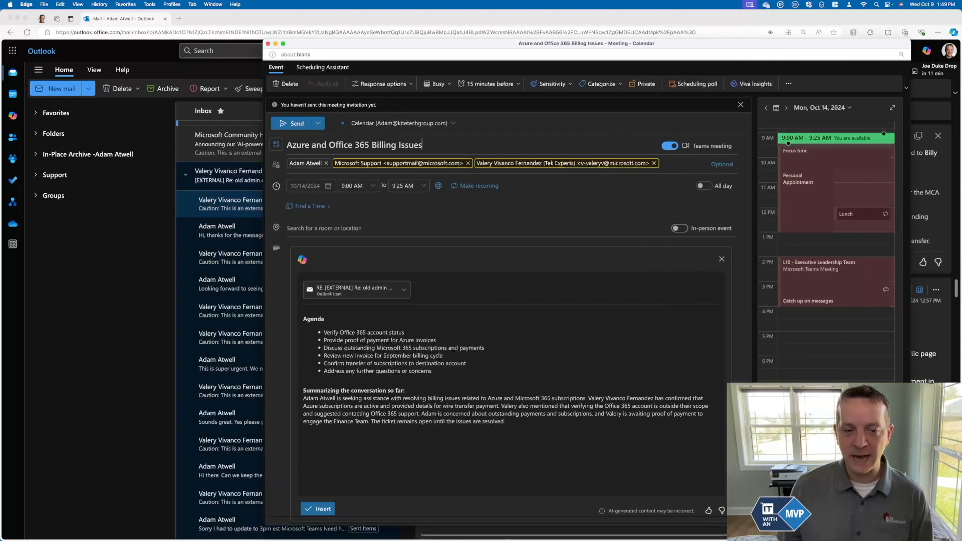
drag(464, 48, 362, 24)
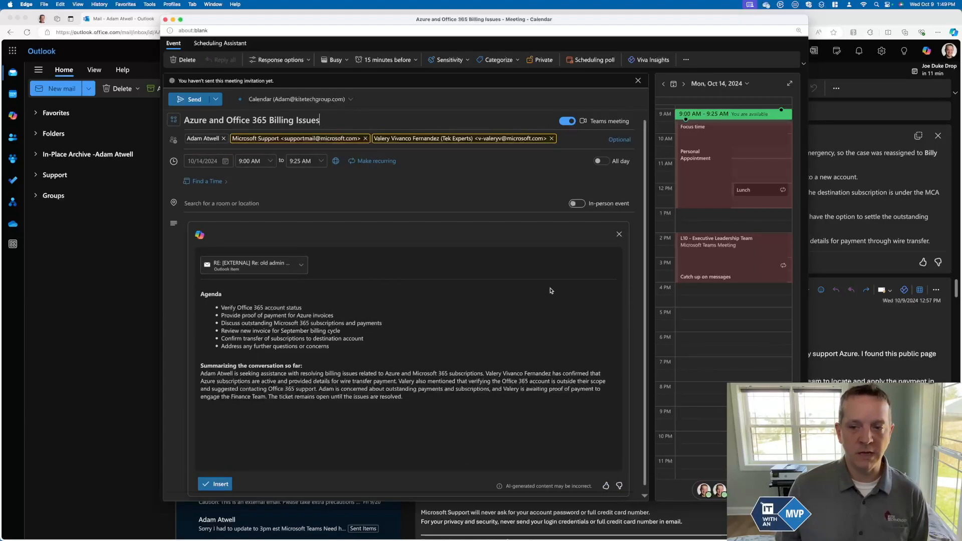
Step: Schedule the meeting for October 15, 2024, 4:30 PM to 4:55 PM, and insert the Copilot agenda and summary
click(684, 86)
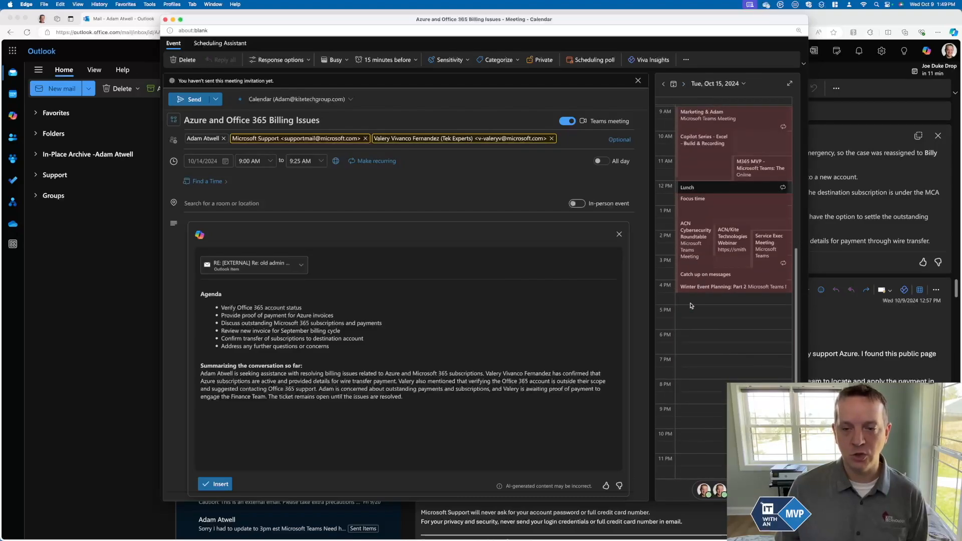
click(689, 303)
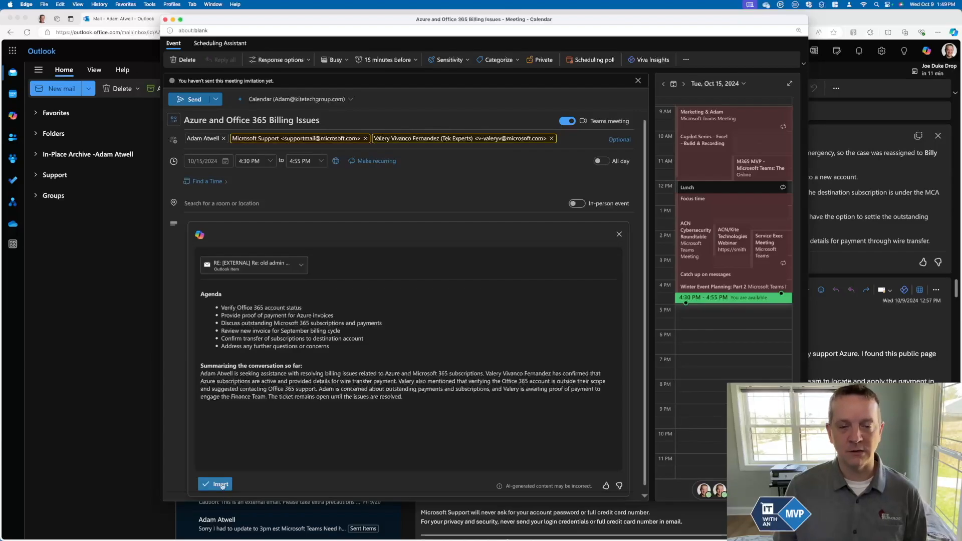
click(222, 485)
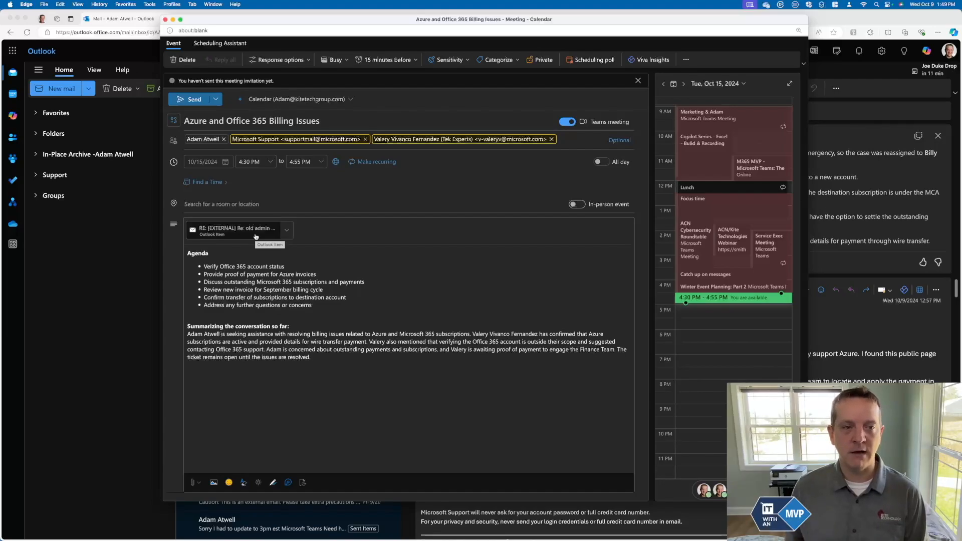
Step: Check the meeting invitation's sending options, and close the invitation without sending or saving it
click(215, 99)
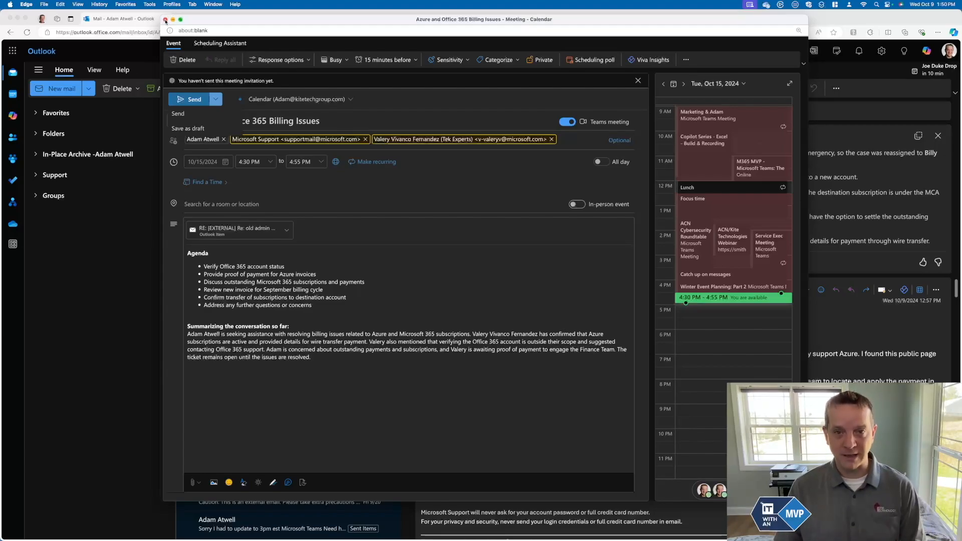
click(166, 20)
click(502, 188)
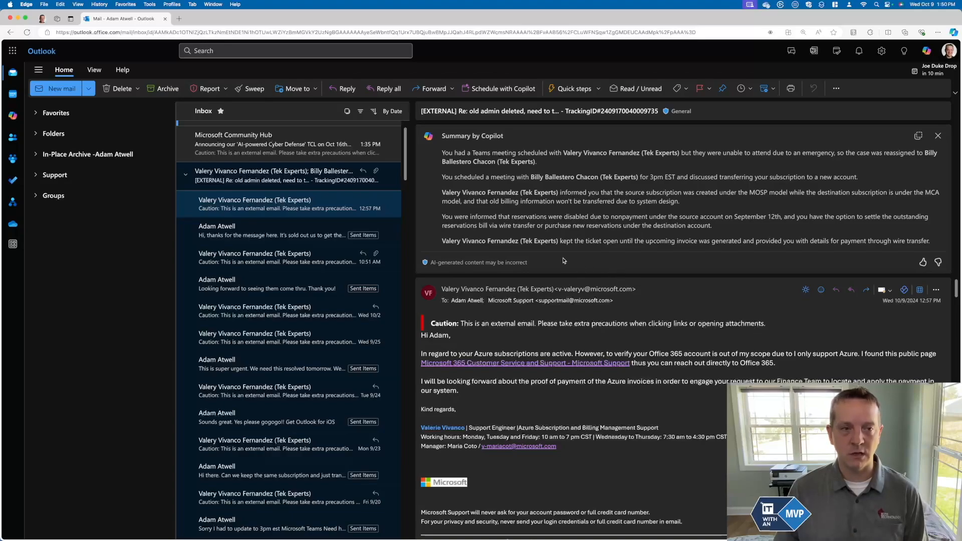
Step: Create a new email, pop it out into its own window and enlarge that window
click(59, 89)
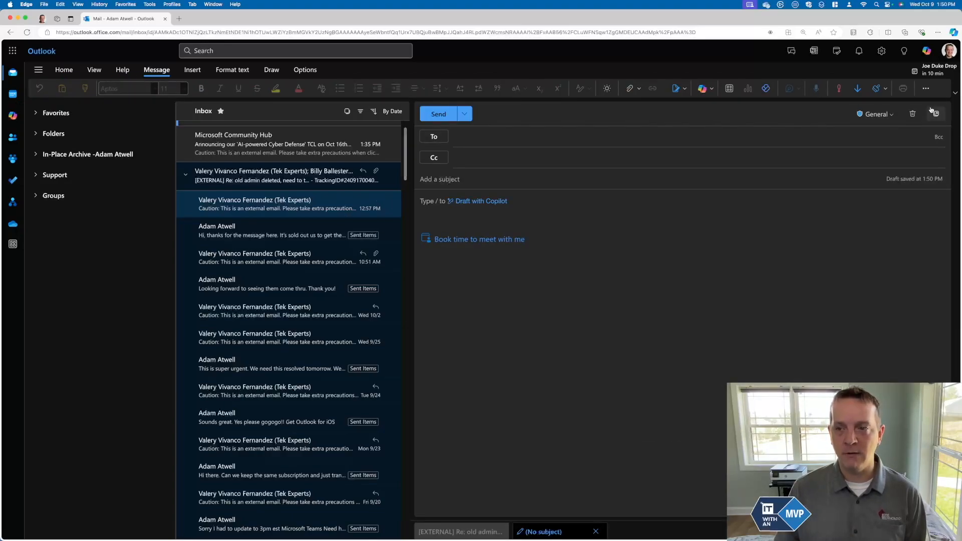
click(936, 114)
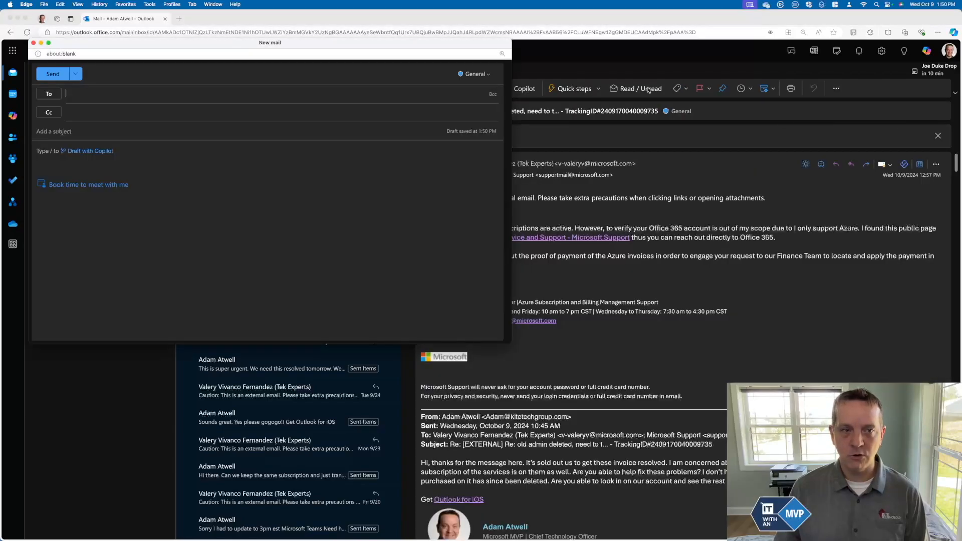
drag(514, 343, 938, 530)
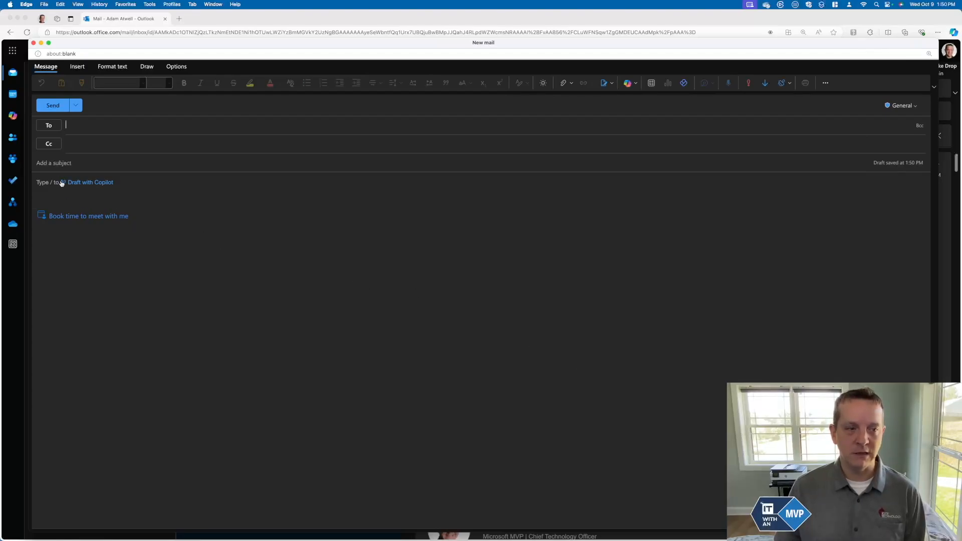
Step: Start a Copilot draft with the prompt "Need an email to a client about notice for increase project rates over the next 3 months."
click(89, 183)
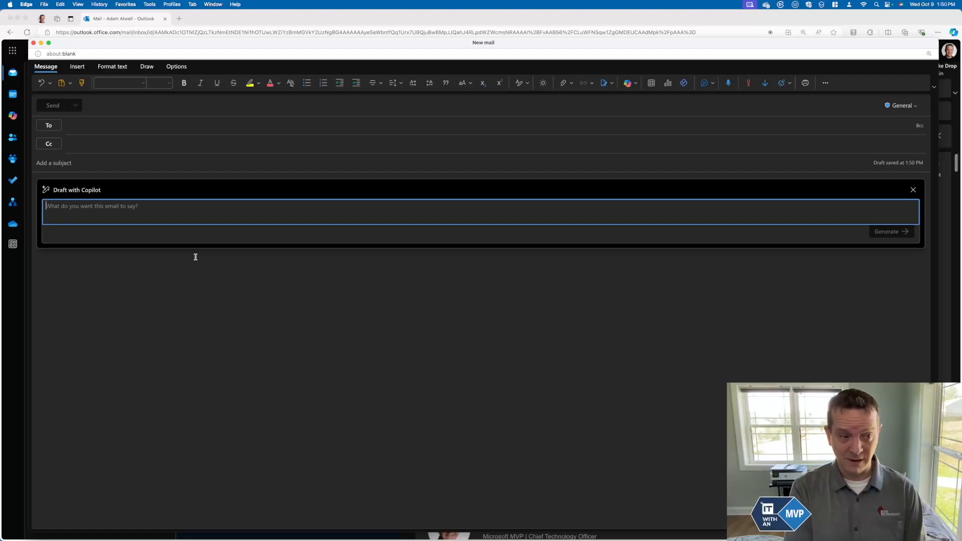
text(Need an email to)
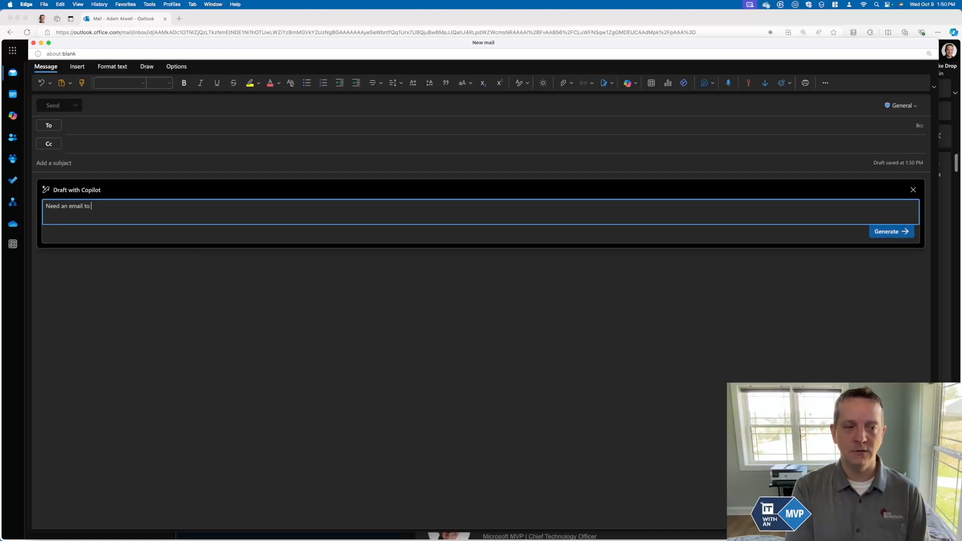
text(bout notice for increase project rates over the next 3 months.)
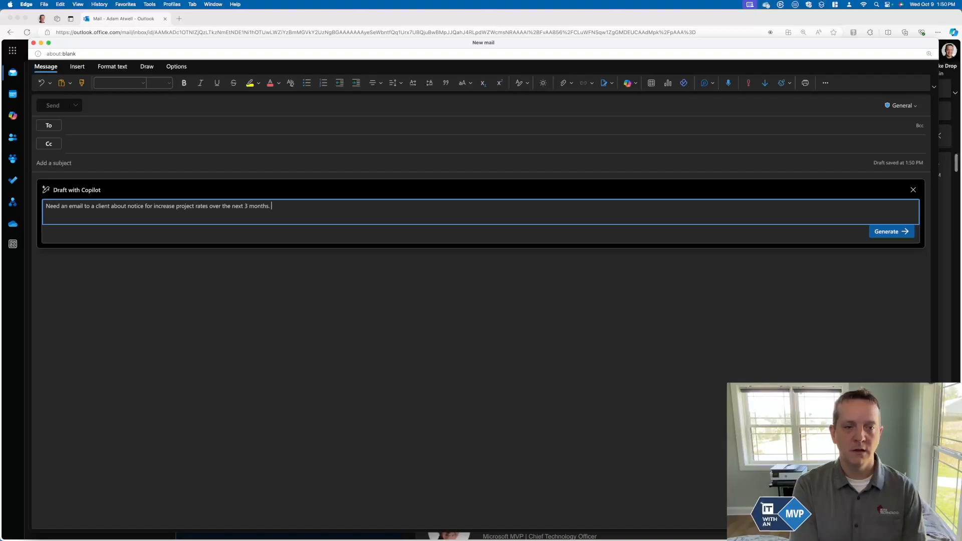
Step: Add "We will increase them in steps of $25 increments each month. Current rate is $150 per hour." to the Copilot prompt and generate the draft
text(We )
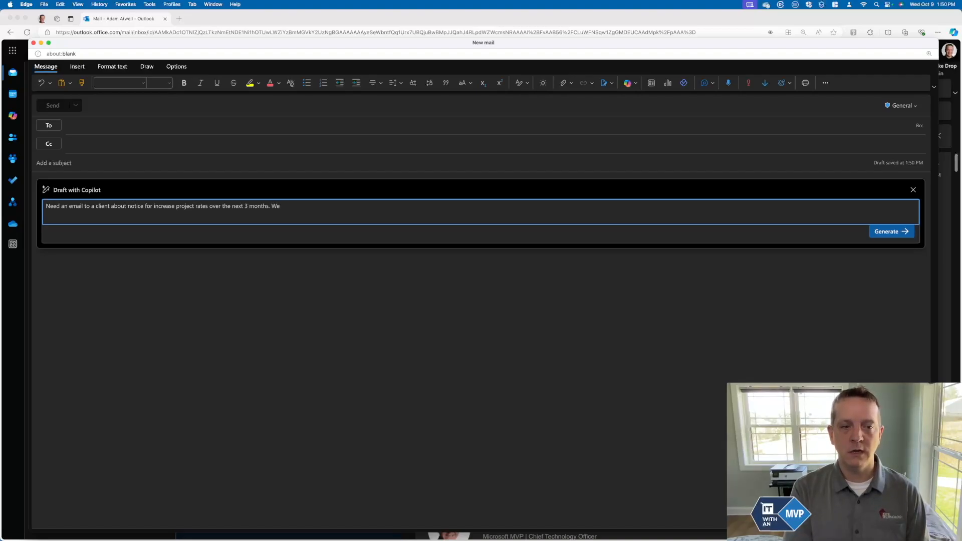
text(will increase them in step)
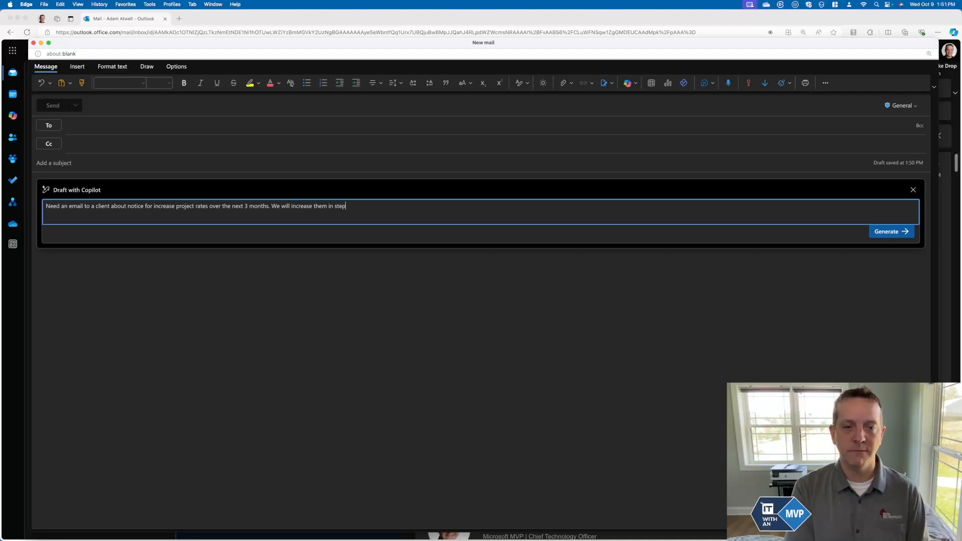
text(s of $25)
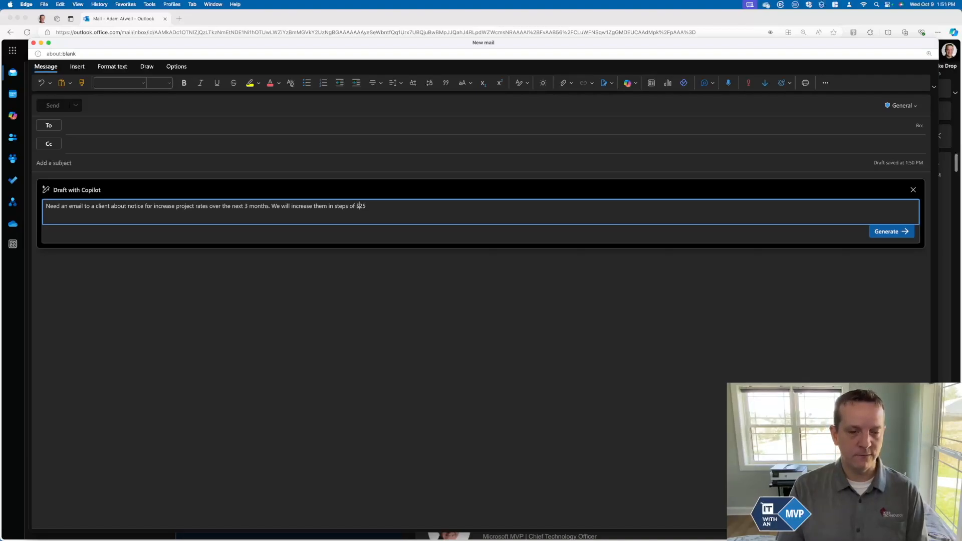
text( increa)
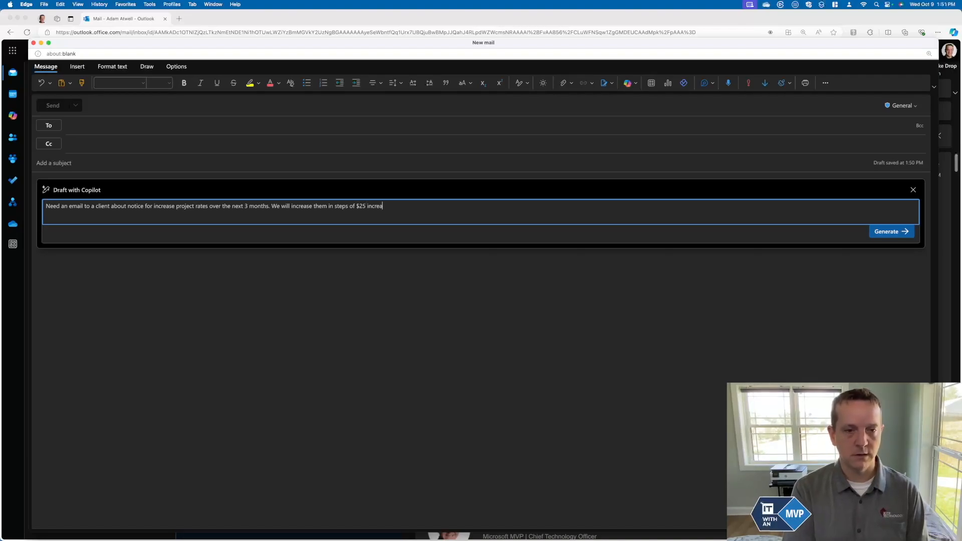
key(BackSpace)
text(ments each month. Curr)
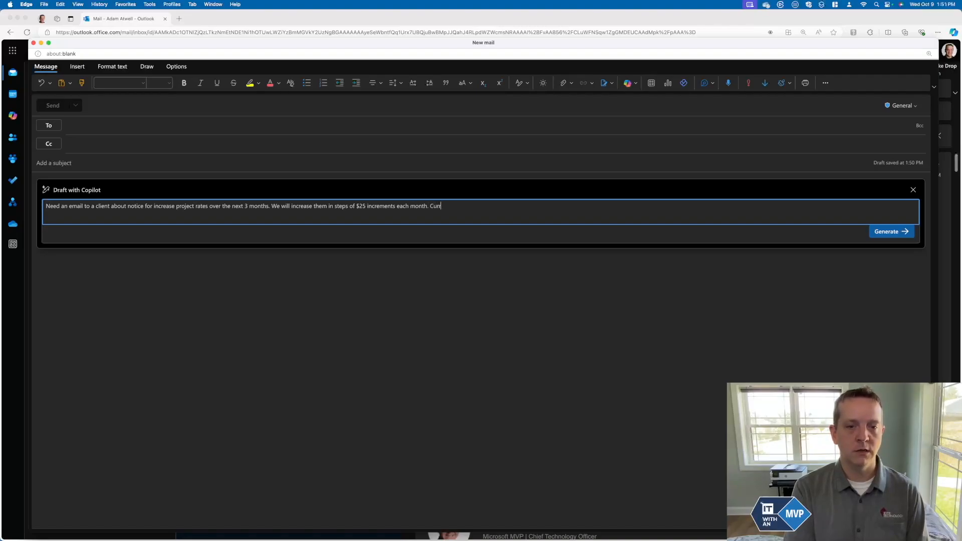
text(ent rate is )
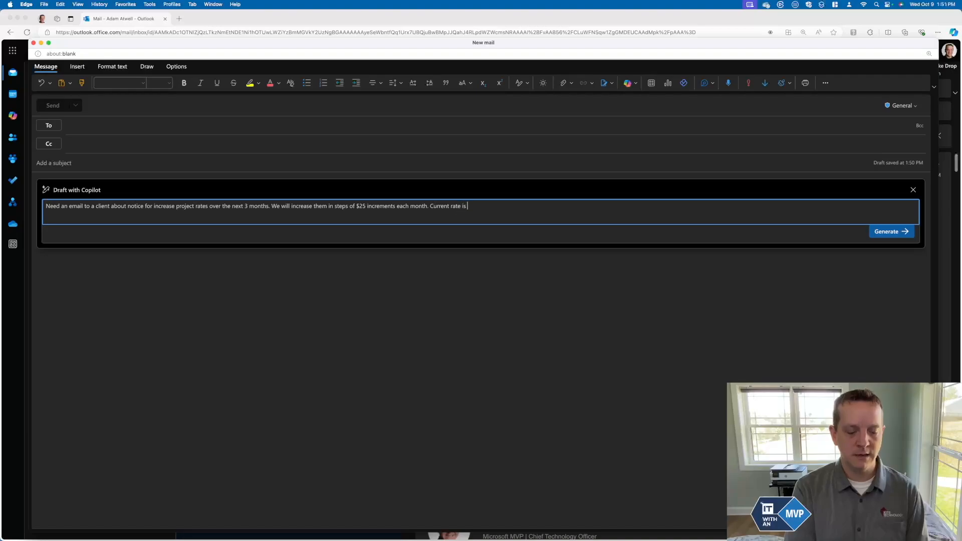
text($150)
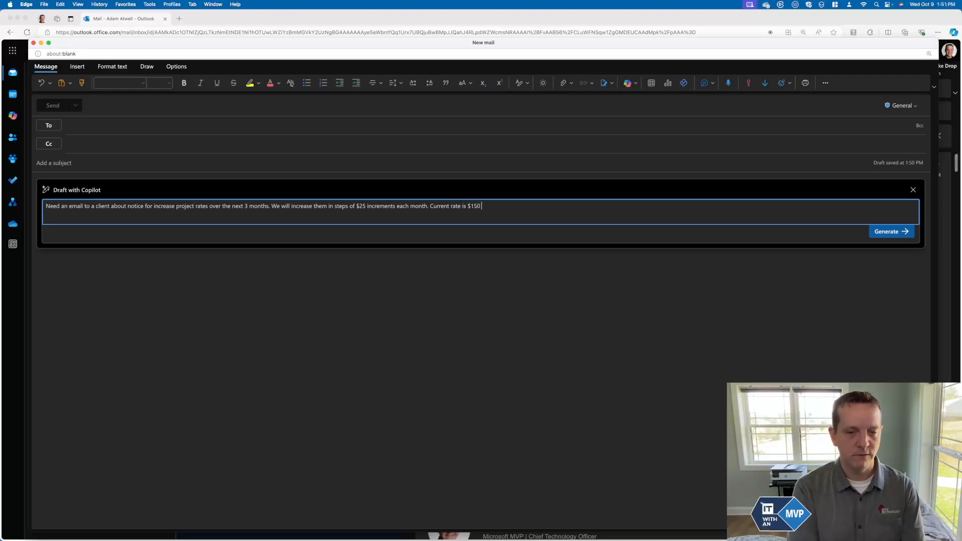
text( per hour)
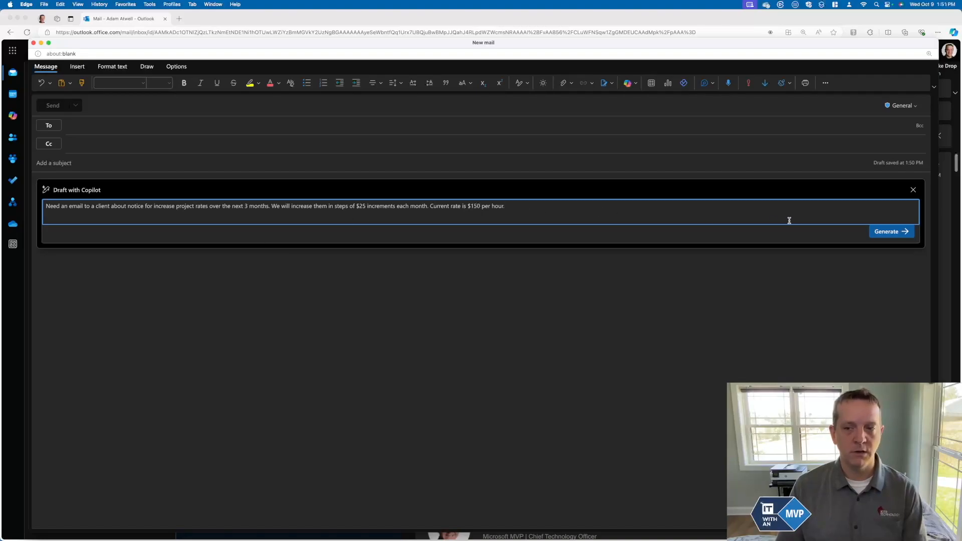
click(892, 233)
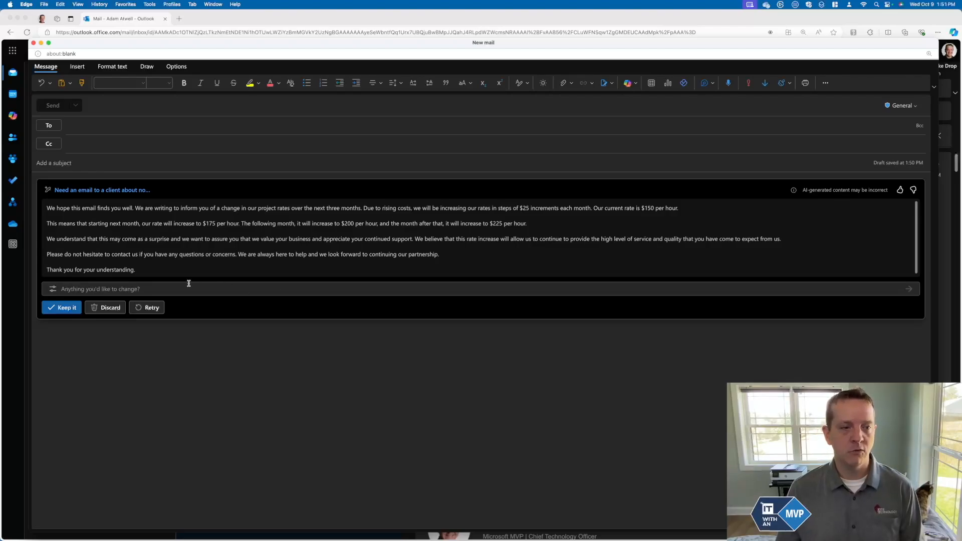
Step: Have Copilot revise the draft to add more specifics about dates when this will happen and provide pricing in a bulleted list
text(Add more specif)
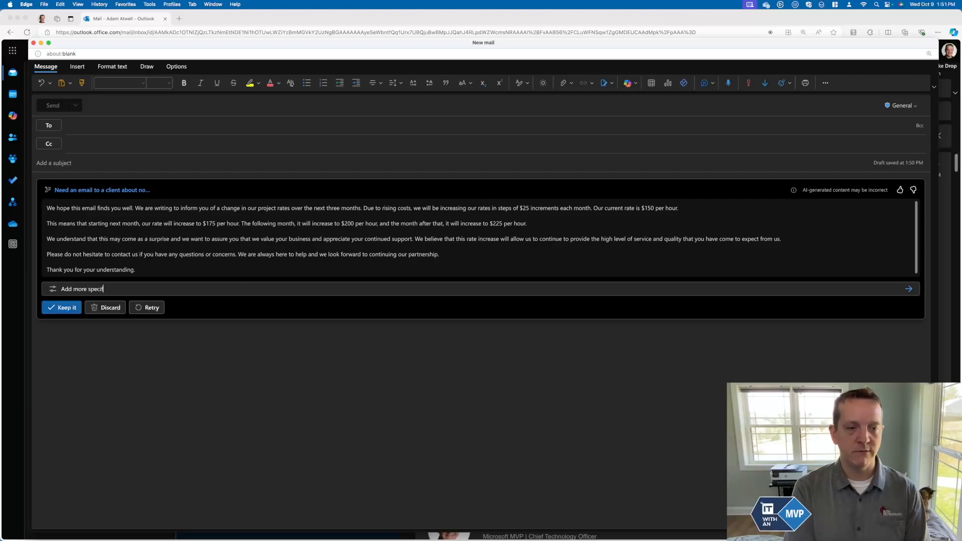
text(ics about da)
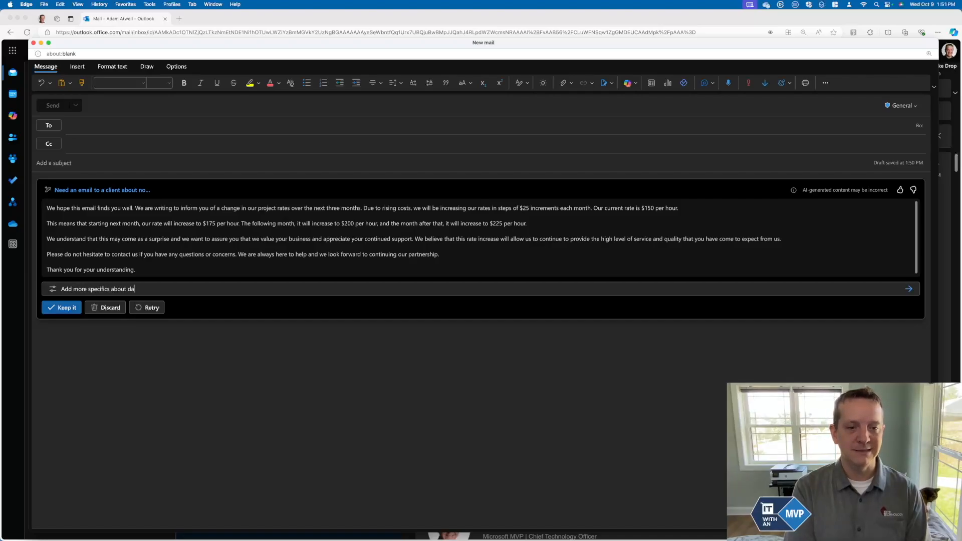
text(tes when this )
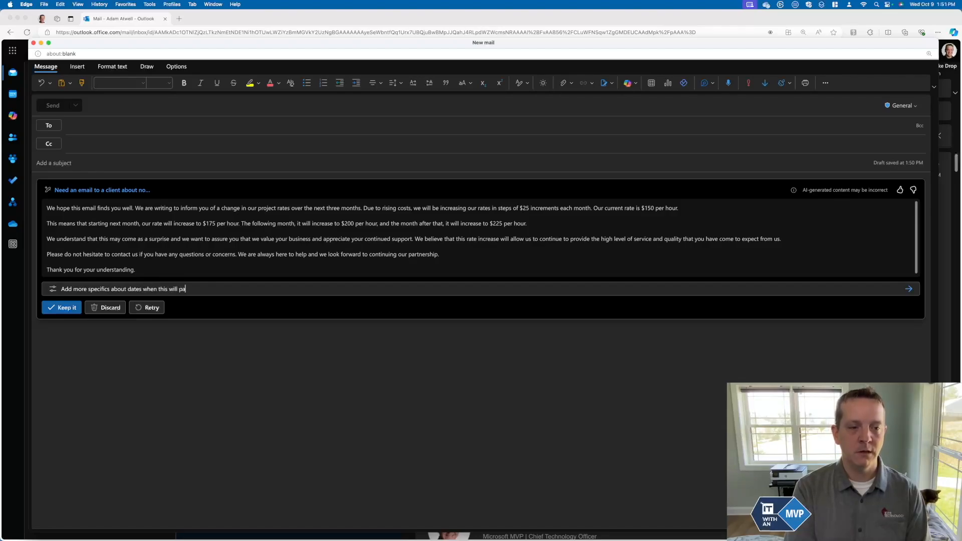
text(will happen. Als)
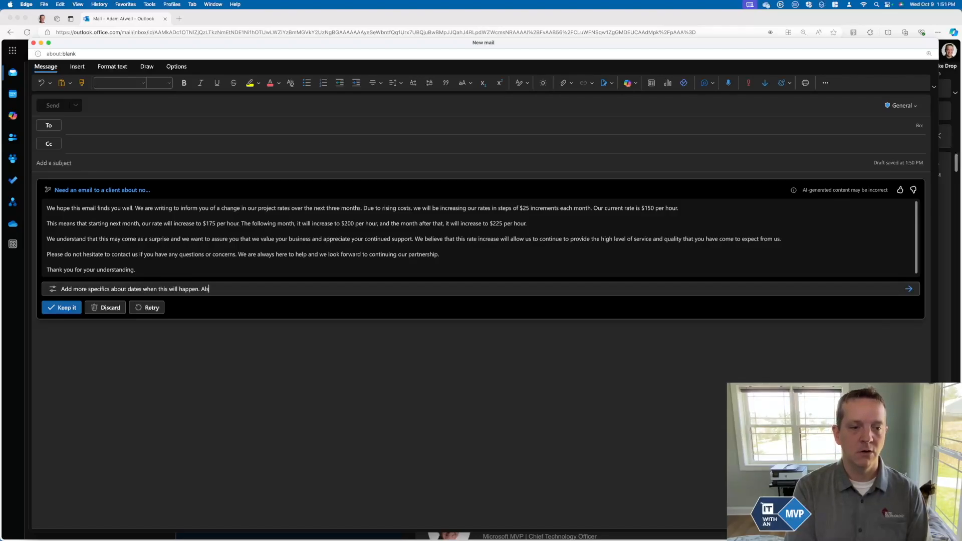
text(o prov)
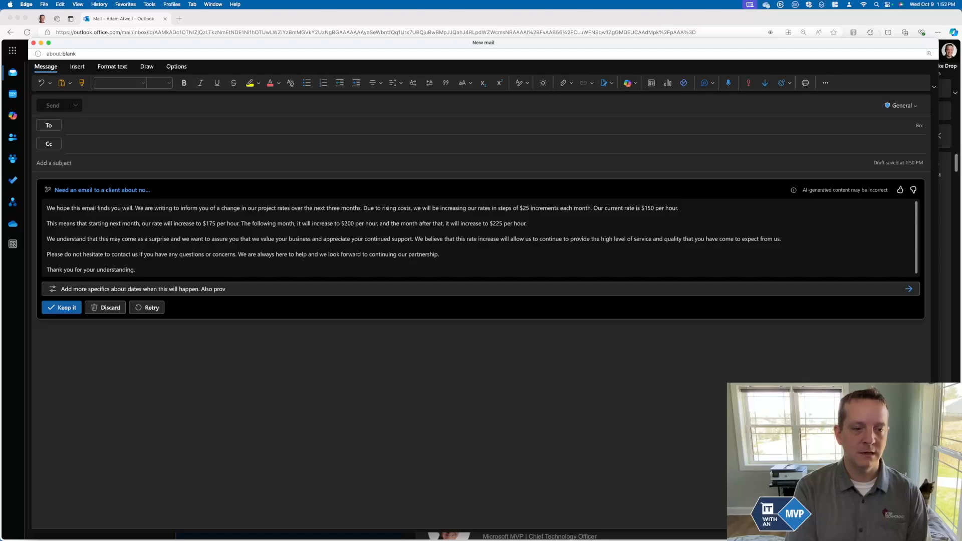
text(ide pricing in a bullet listed)
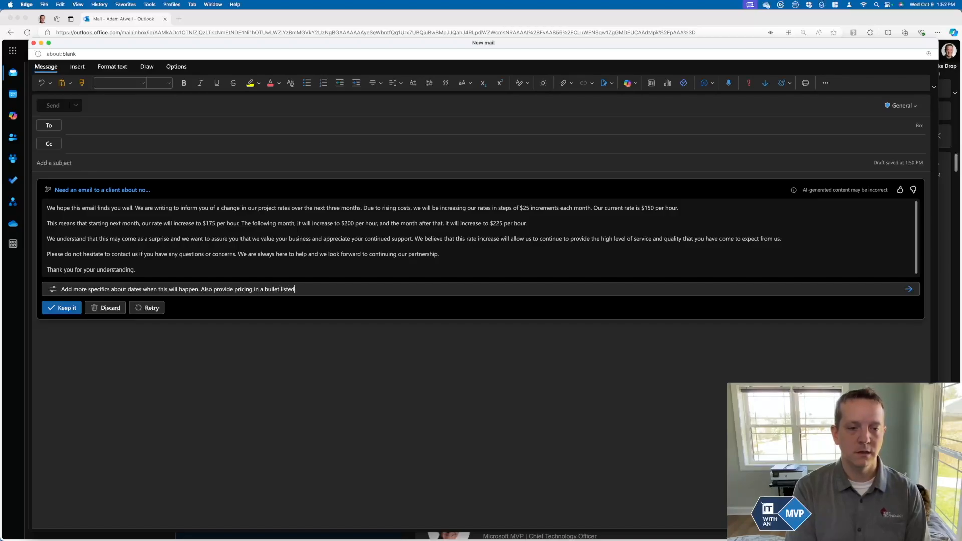
key(Return)
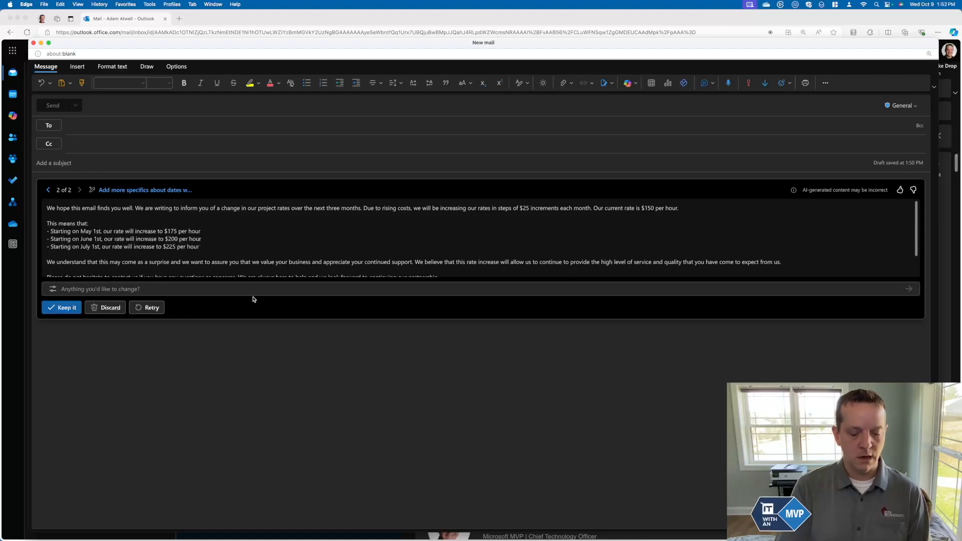
Step: Have Copilot change the start date in the draft to include the year and start in December 2024
text(Change the )
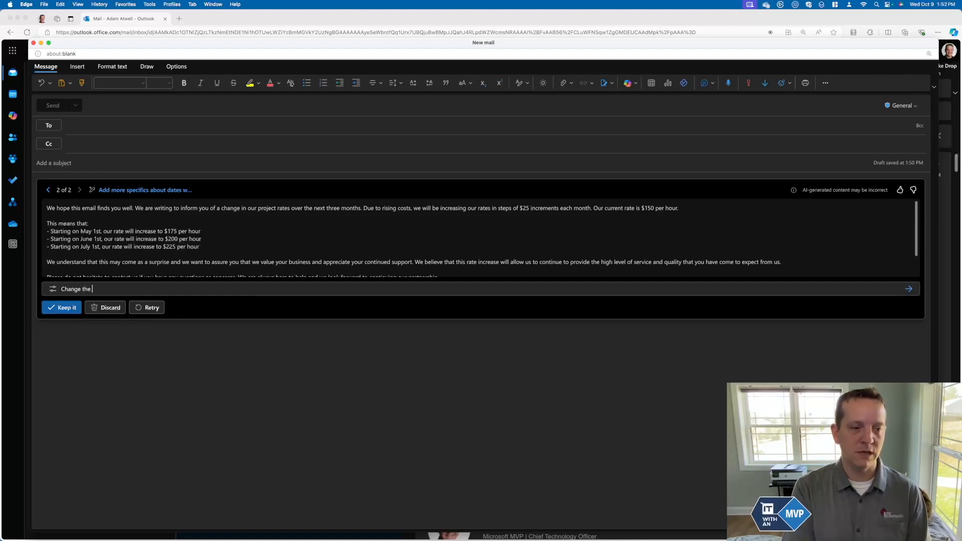
text(start date to include the year and star)
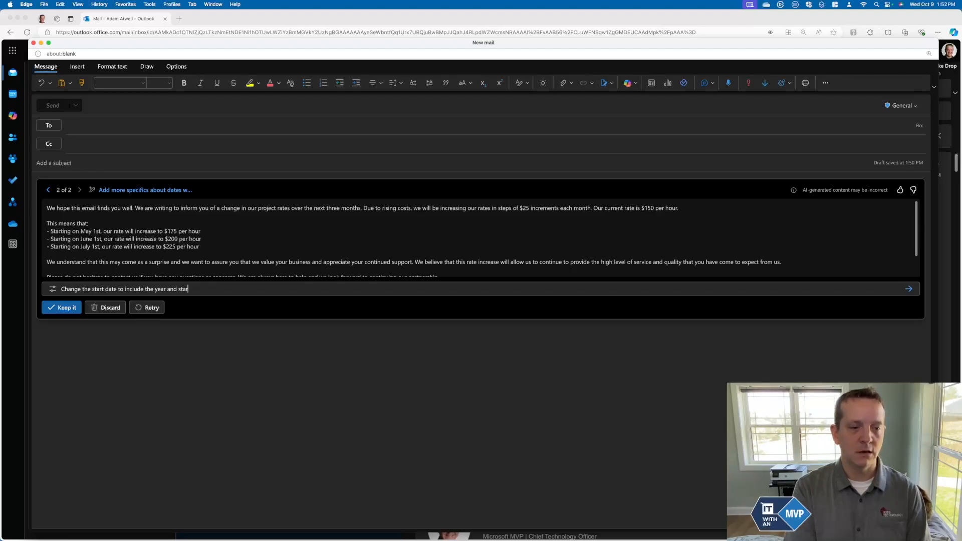
text(t in December 2024)
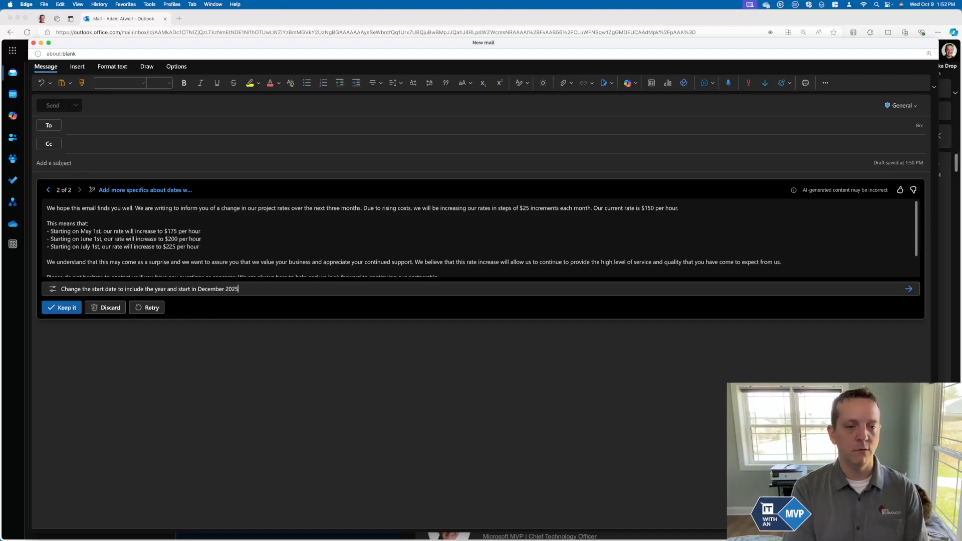
key(Return)
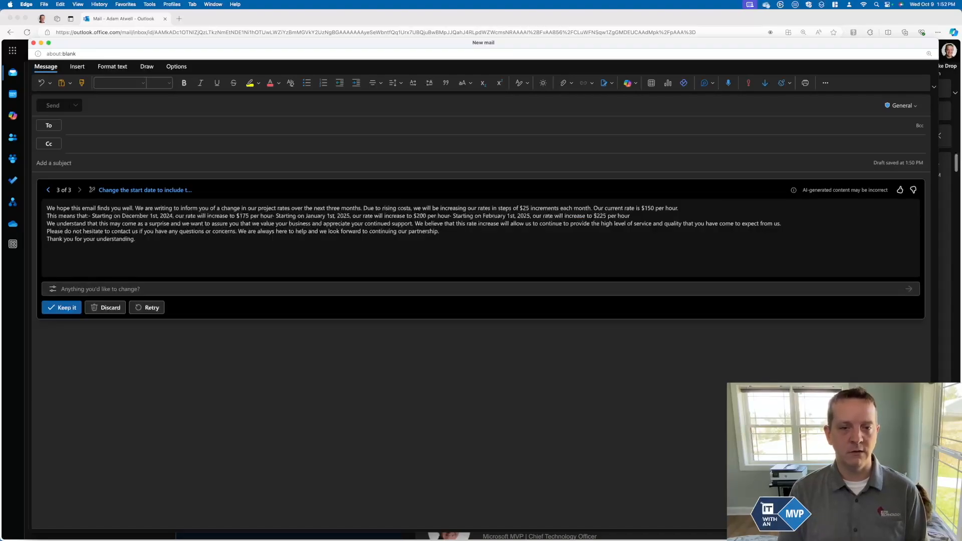
Step: Have Copilot revise the draft with the instruction "Move pricing into a bulleted list"
click(97, 285)
text(Move pricing into a bullete)
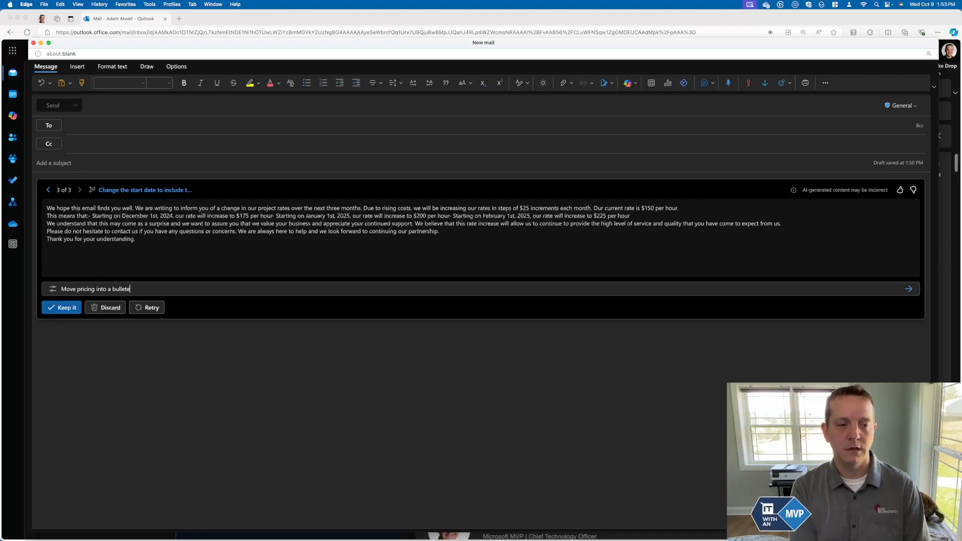
text(d list)
key(Return)
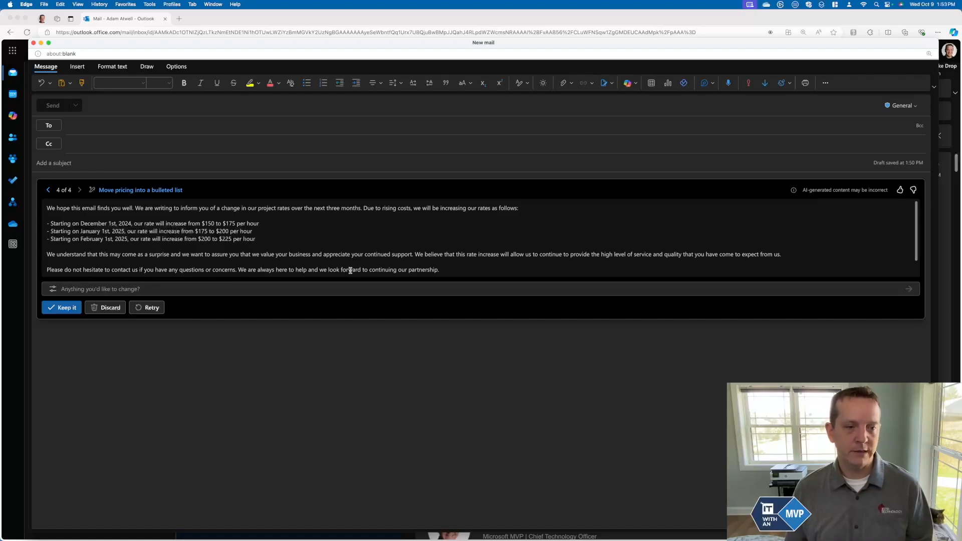
Step: Have Copilot make the draft longer, read through the new version and keep it as the email body
click(53, 290)
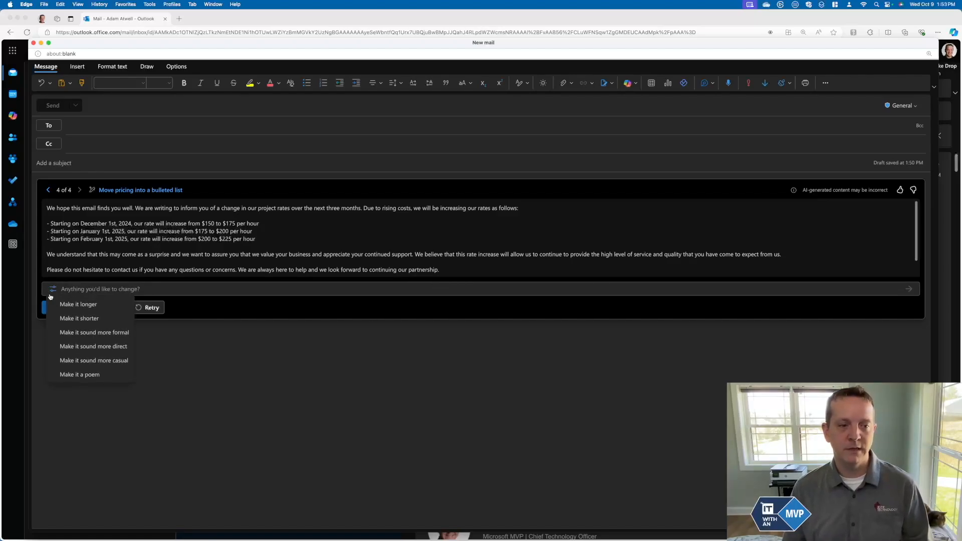
click(102, 307)
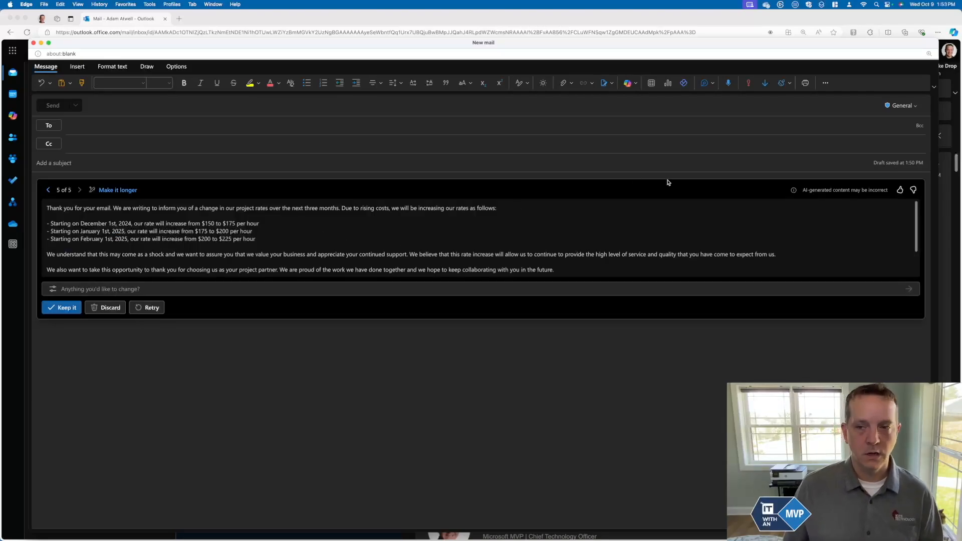
scroll(917, 213, down, 1)
scroll(917, 213, down, 2)
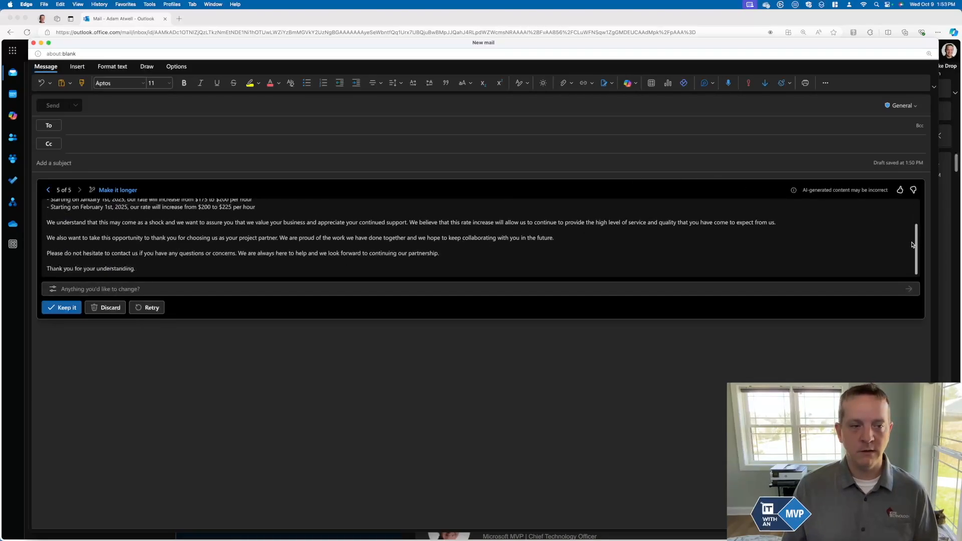
scroll(911, 251, up, 3)
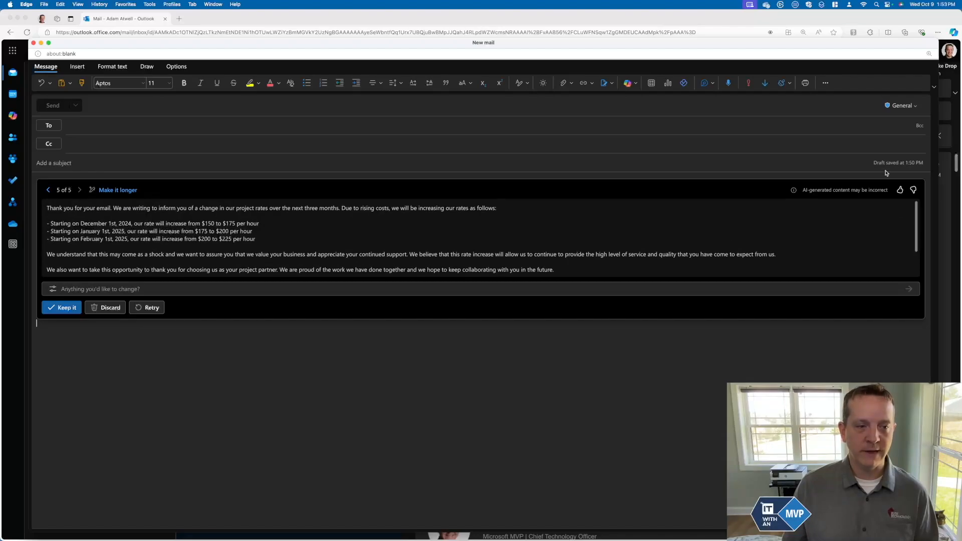
click(61, 308)
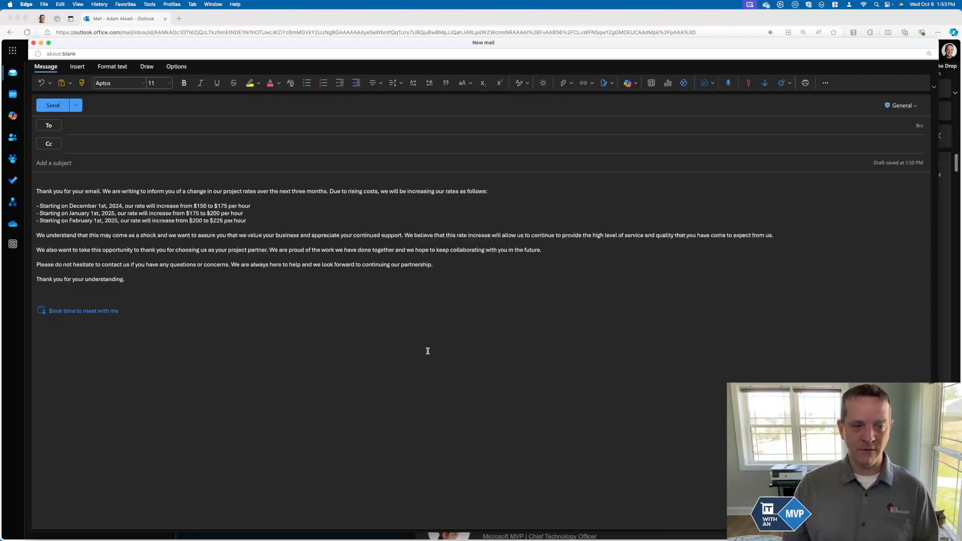
Step: Run Coaching by Copilot on the email and review its Tone, Reader Sentiment and Clarity suggestions
click(635, 84)
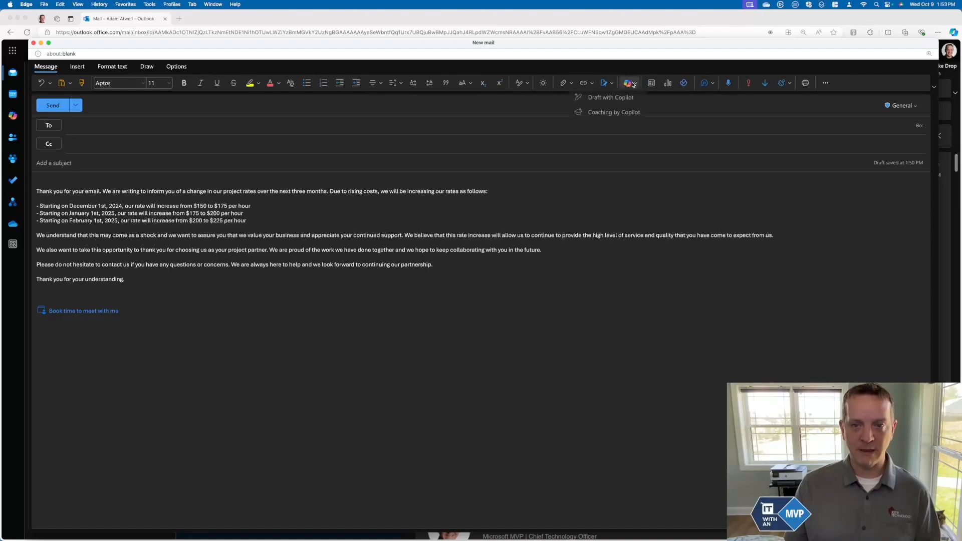
click(607, 116)
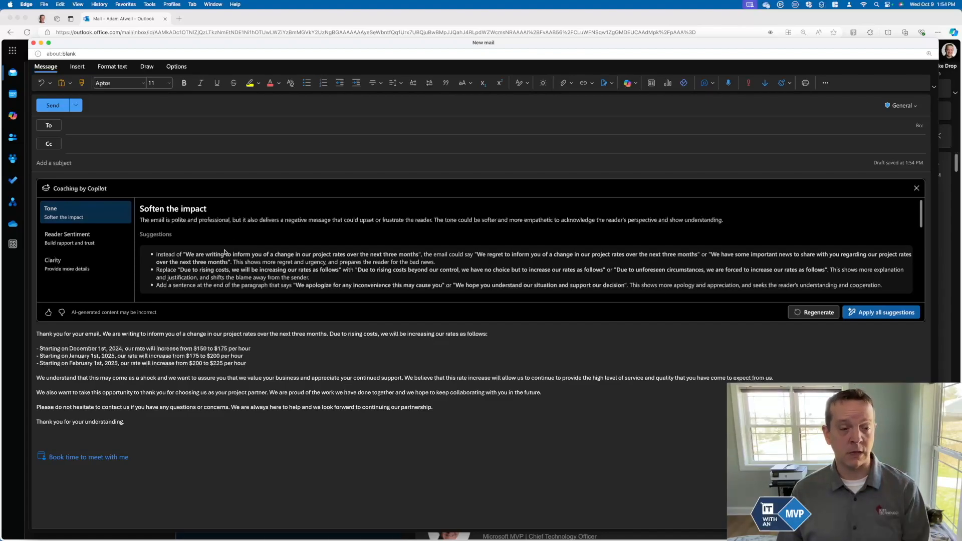
drag(167, 255, 386, 262)
drag(478, 258, 660, 260)
click(776, 254)
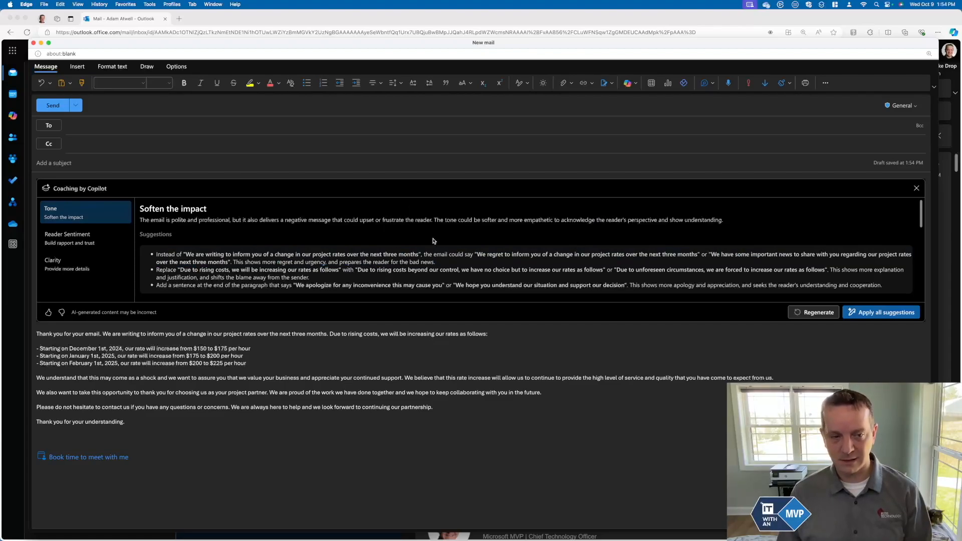
click(69, 234)
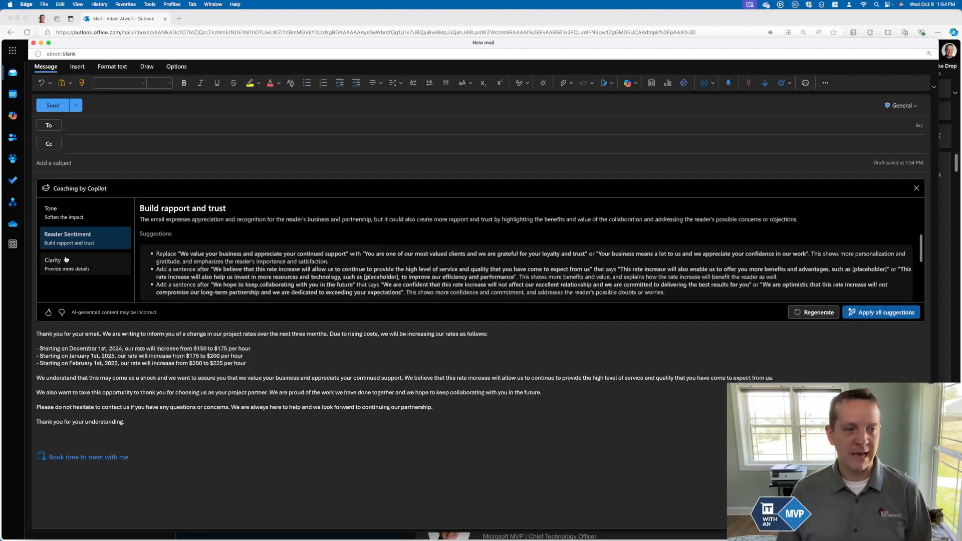
click(89, 272)
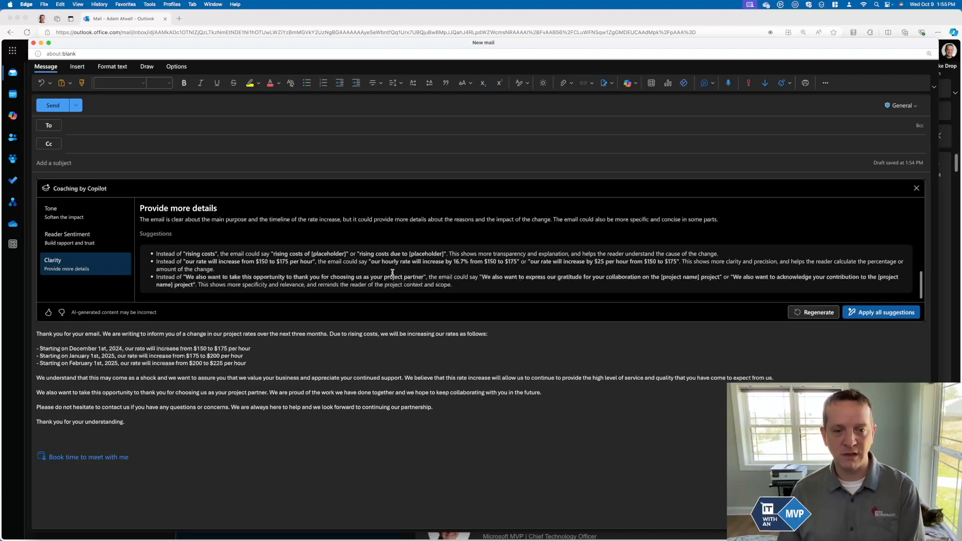
Step: Apply all coaching suggestions and replace the email body with Copilot's rewrite
click(896, 318)
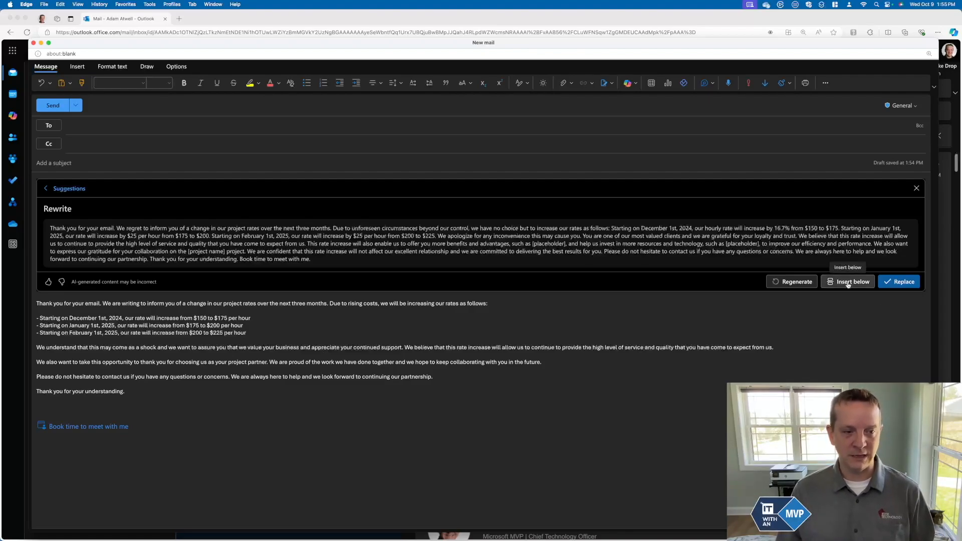
click(909, 281)
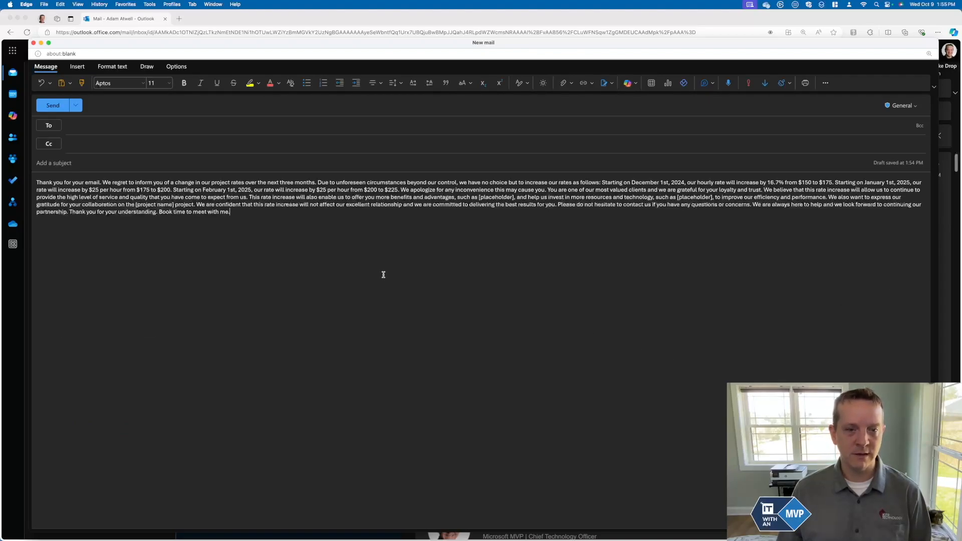
drag(229, 213, 30, 188)
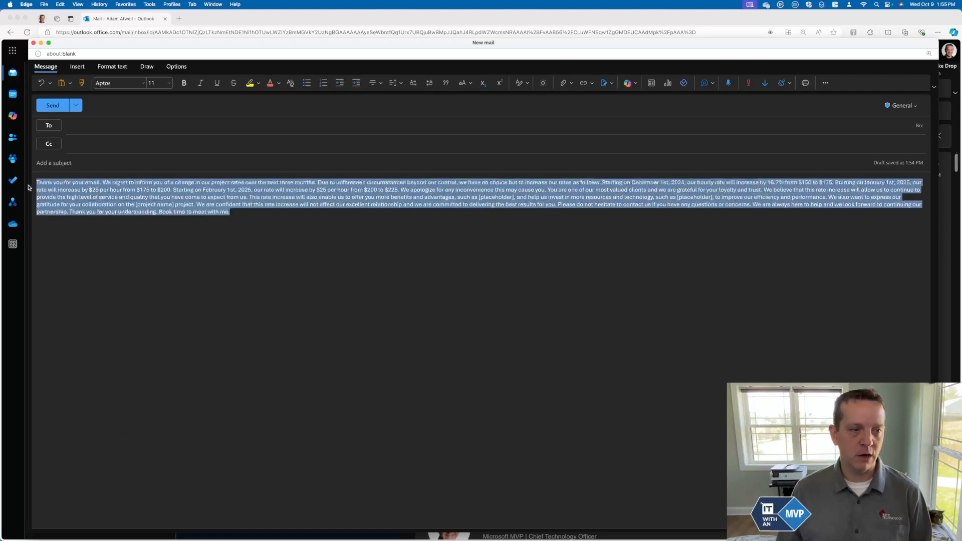
right_click(167, 192)
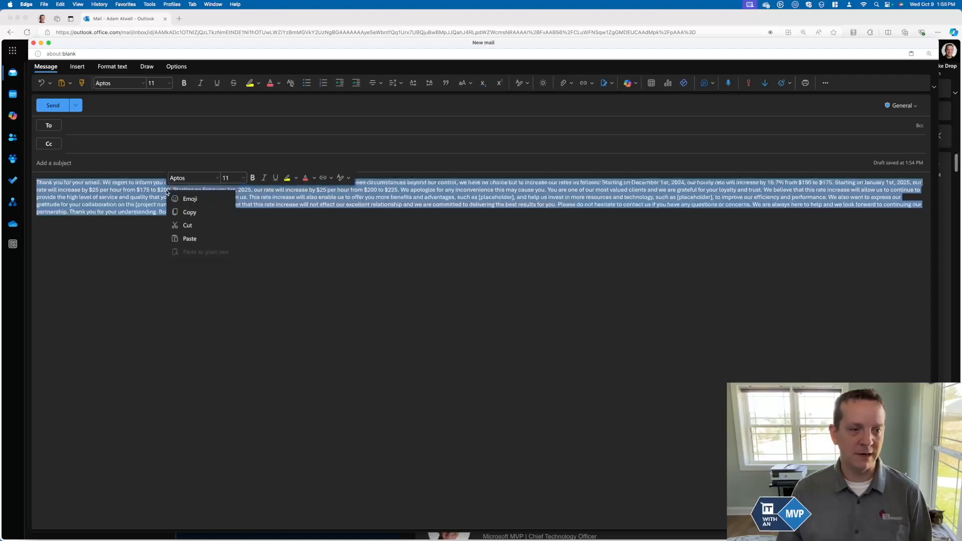
click(369, 234)
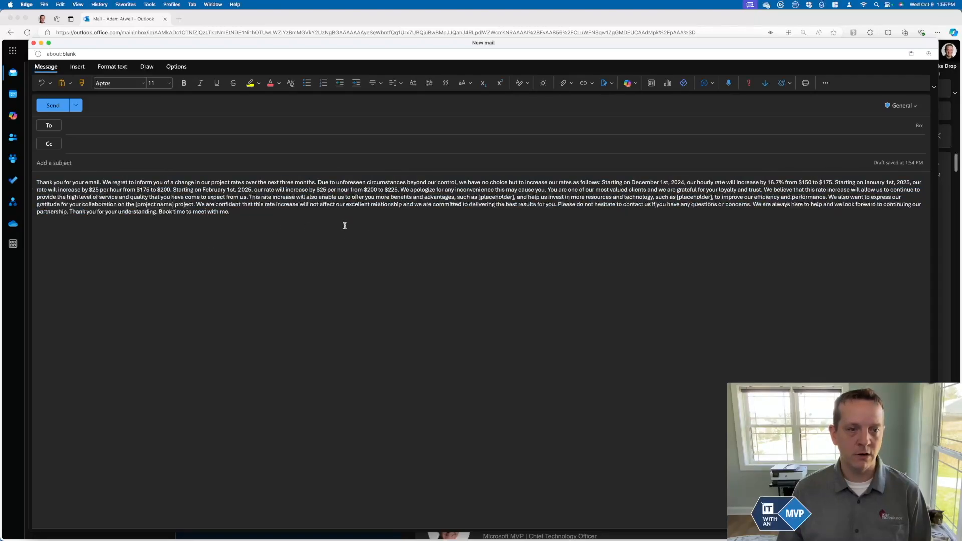
click(634, 88)
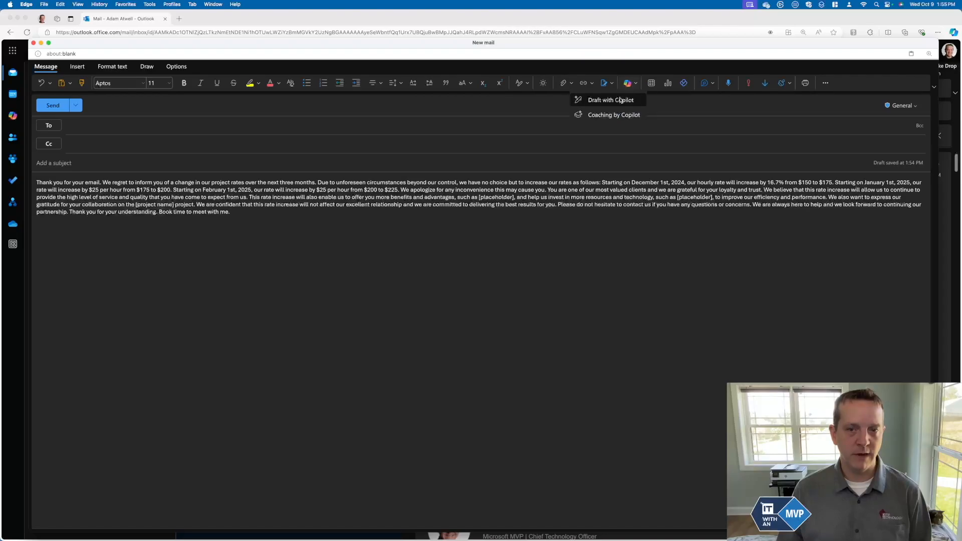
click(621, 98)
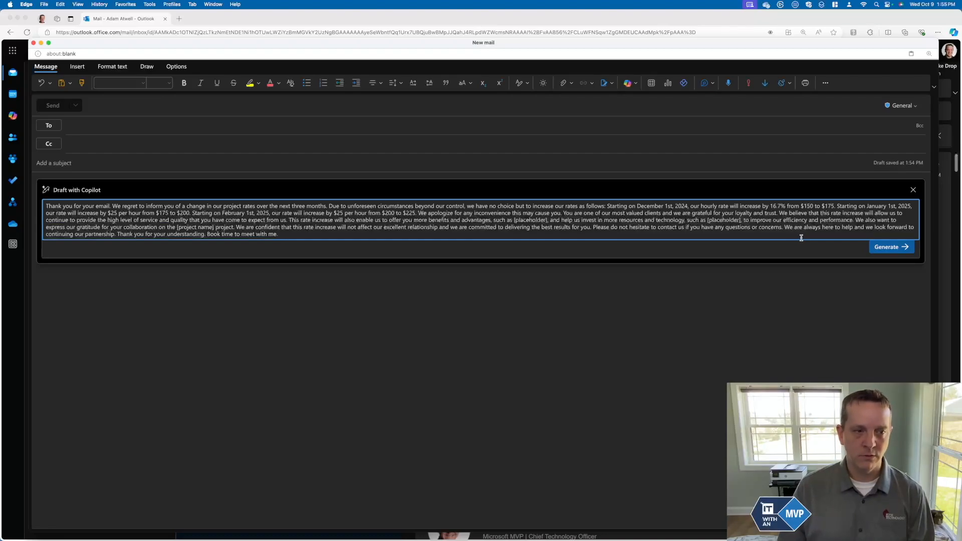
click(913, 190)
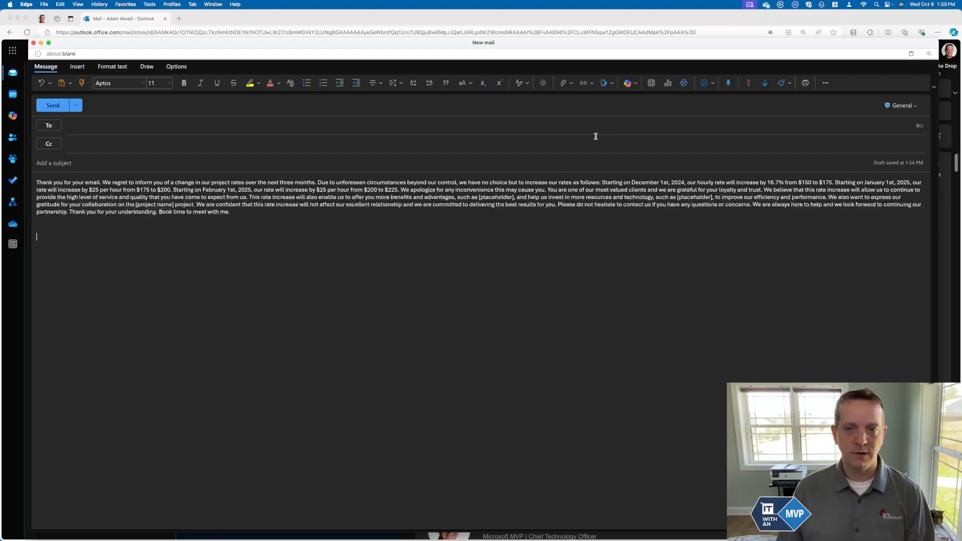
Step: Redraft the email with Copilot, adding the instruction "Change pricing to bulleted list" to the existing text, and keep the generated version
click(636, 86)
click(635, 99)
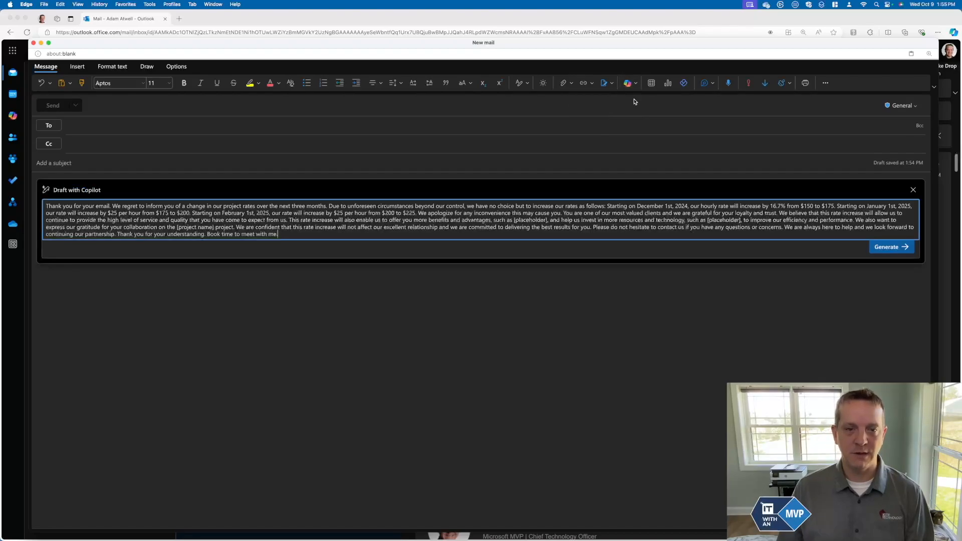
text(Chagne p)
key(BackSpace)
text(nge pricing to bulle)
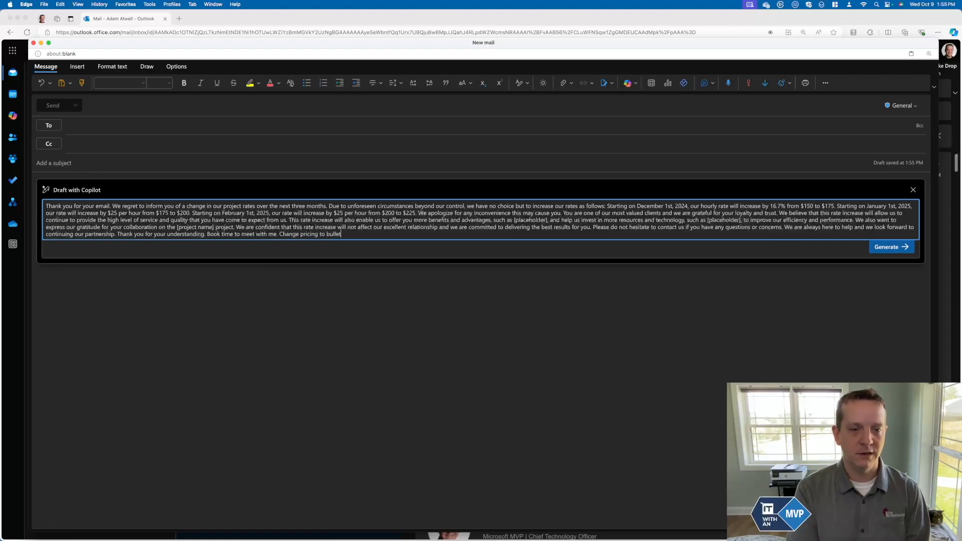
text(t)
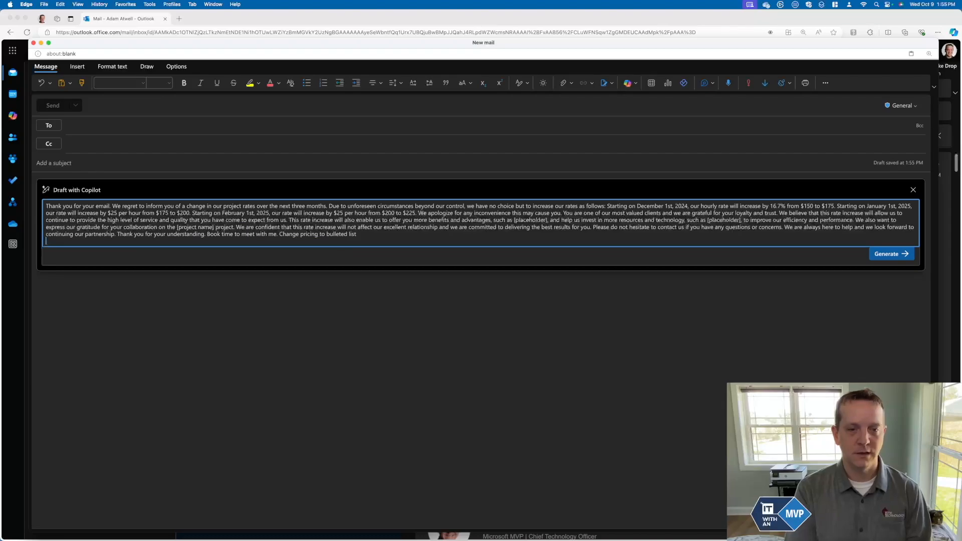
click(887, 246)
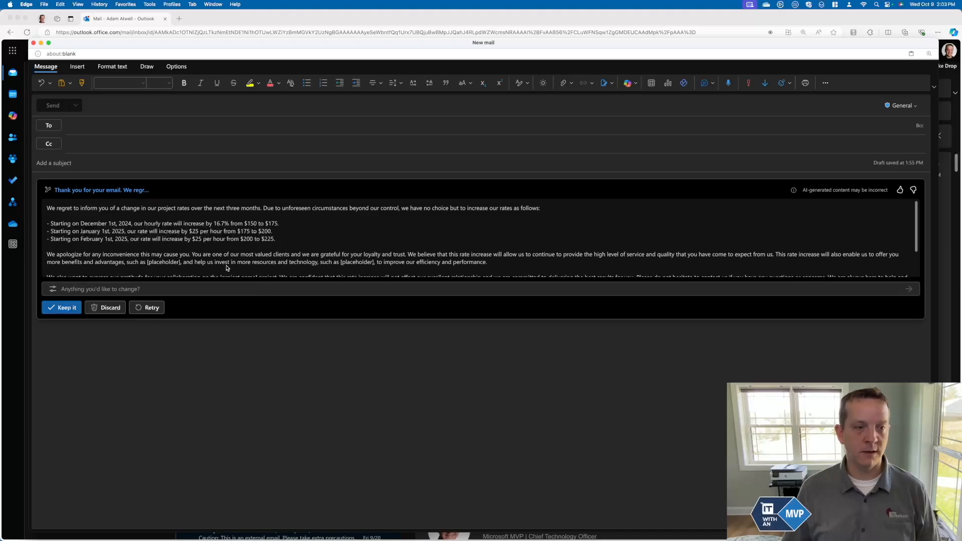
click(64, 307)
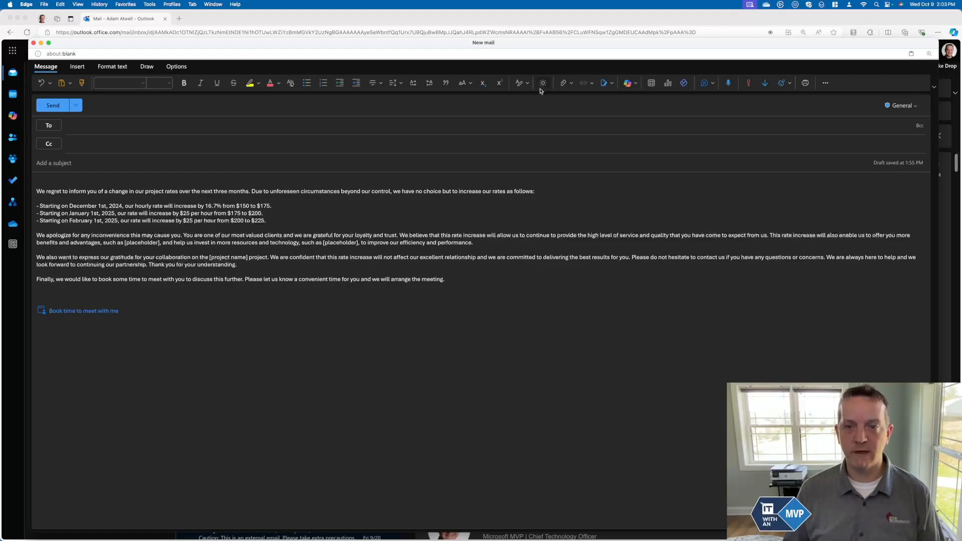
Step: Close the rate increase email without sending it and leave its compose window
click(635, 84)
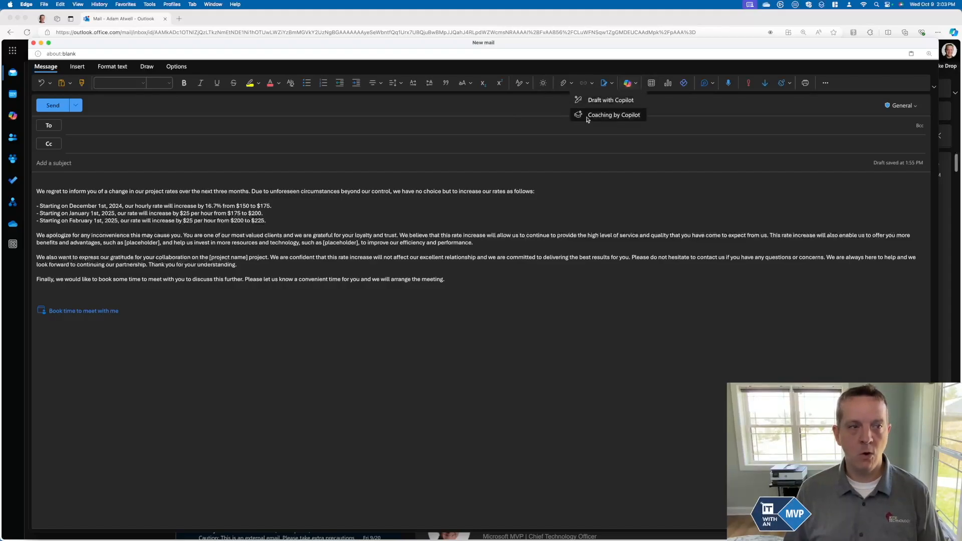
click(33, 43)
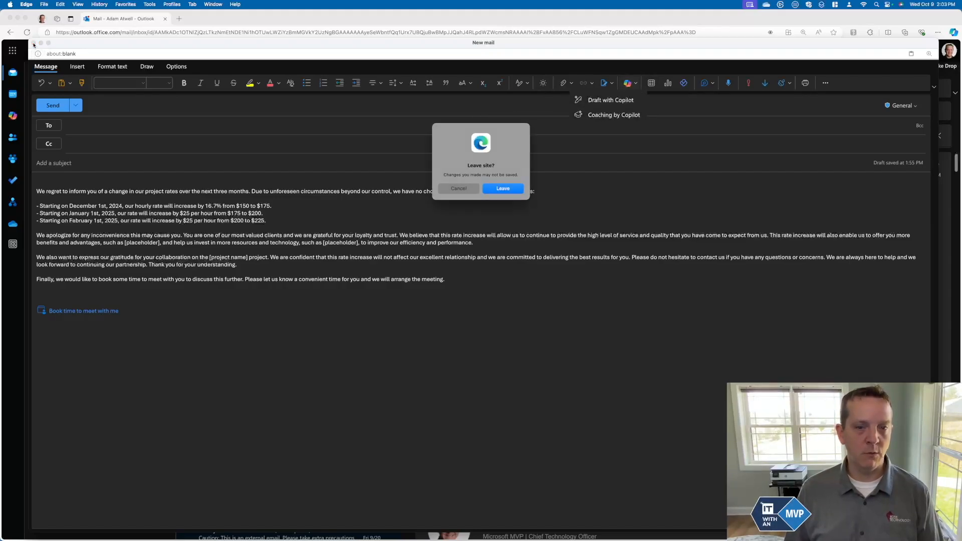
click(496, 194)
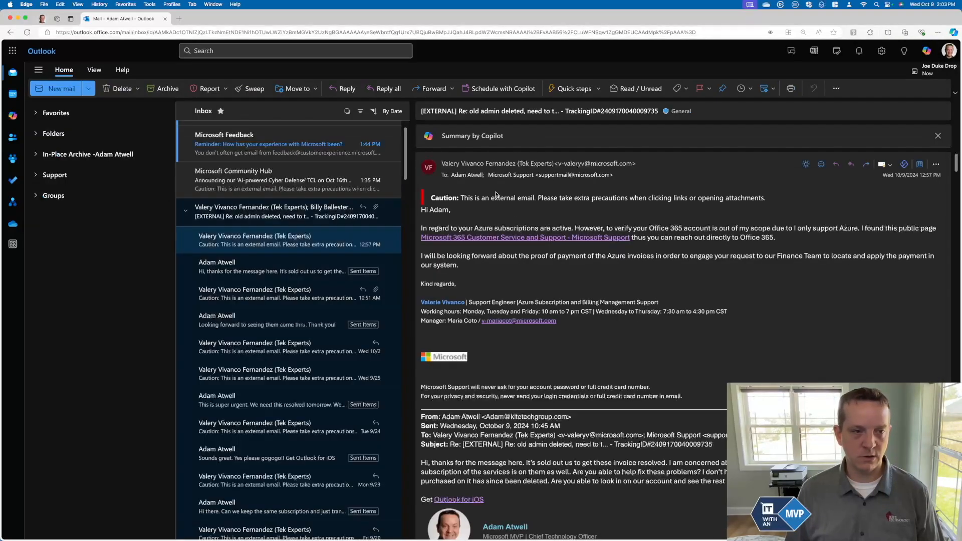
Step: Open Copilot chat and submit the suggested "Understand the main points" prompt for the KiteTech SharePoint Essentials webinar slide deck
click(13, 117)
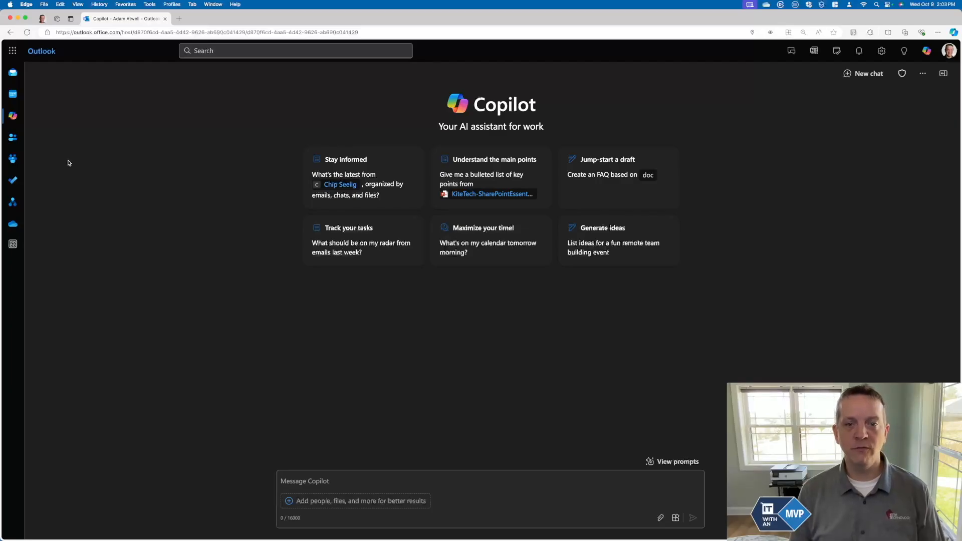
click(503, 171)
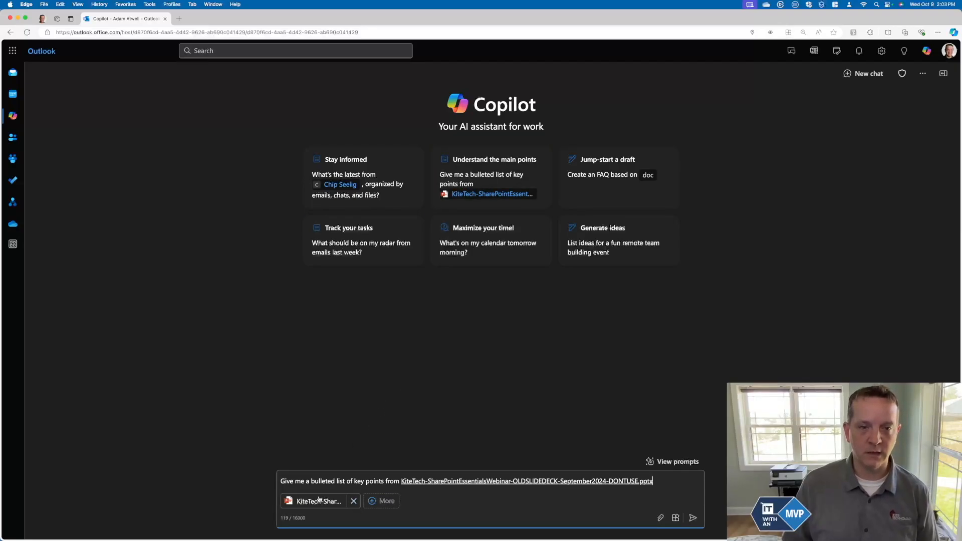
click(695, 518)
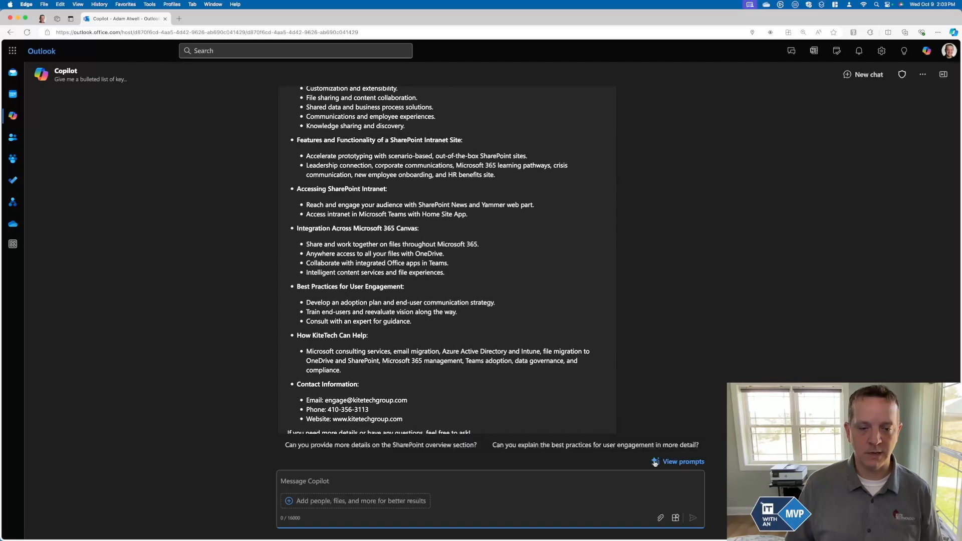
Step: Browse the Copilot Lab prompts and insert the "Catch up fast" prompt about what's new in the inbox
click(676, 462)
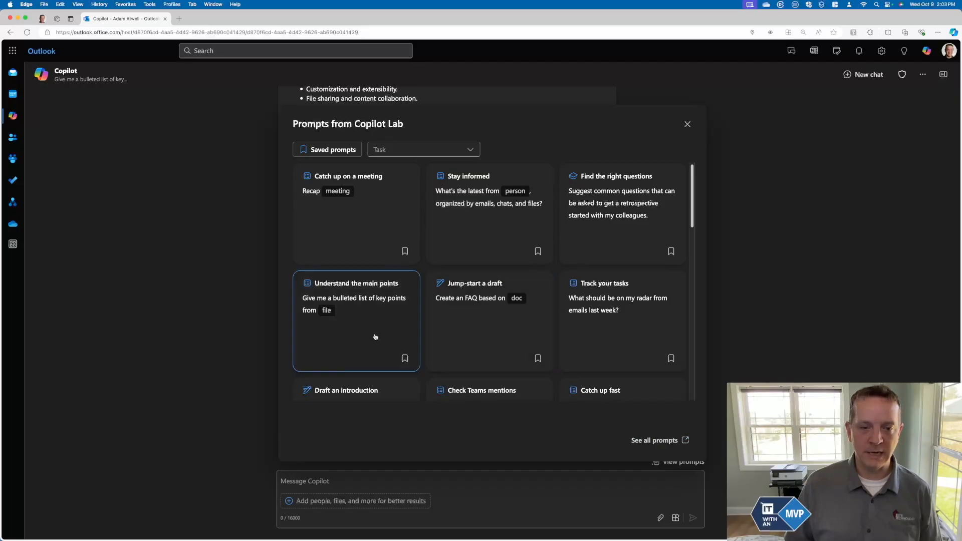
scroll(352, 345, down, 2)
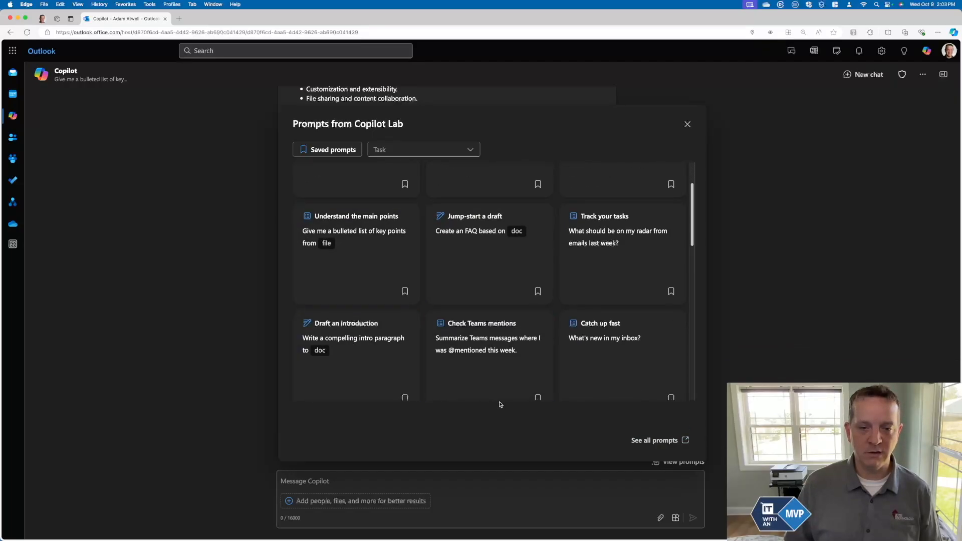
scroll(472, 371, down, 2)
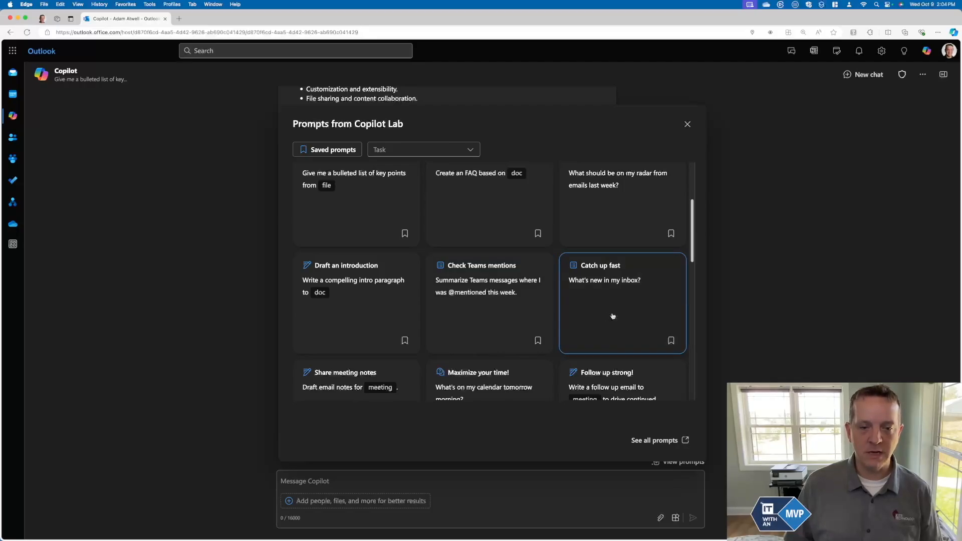
scroll(613, 316, down, 1)
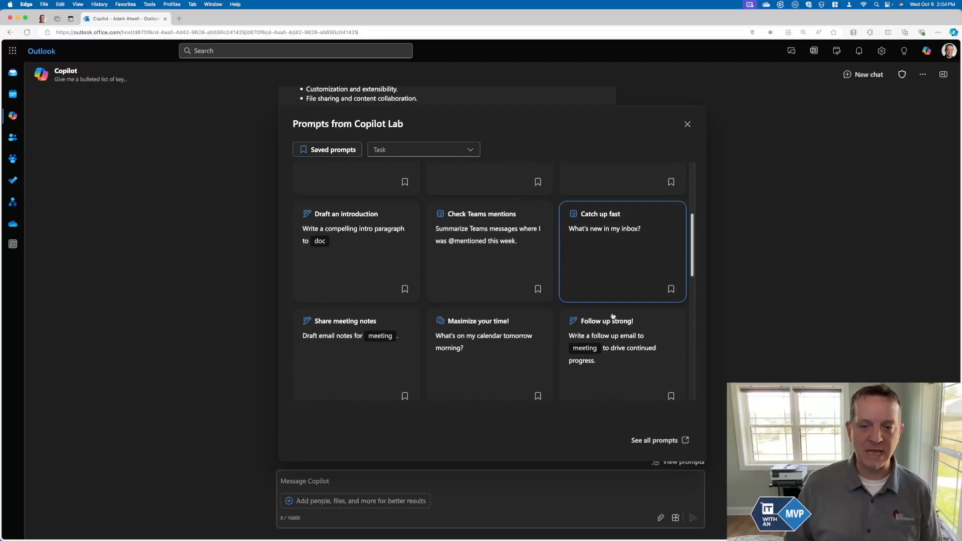
click(612, 270)
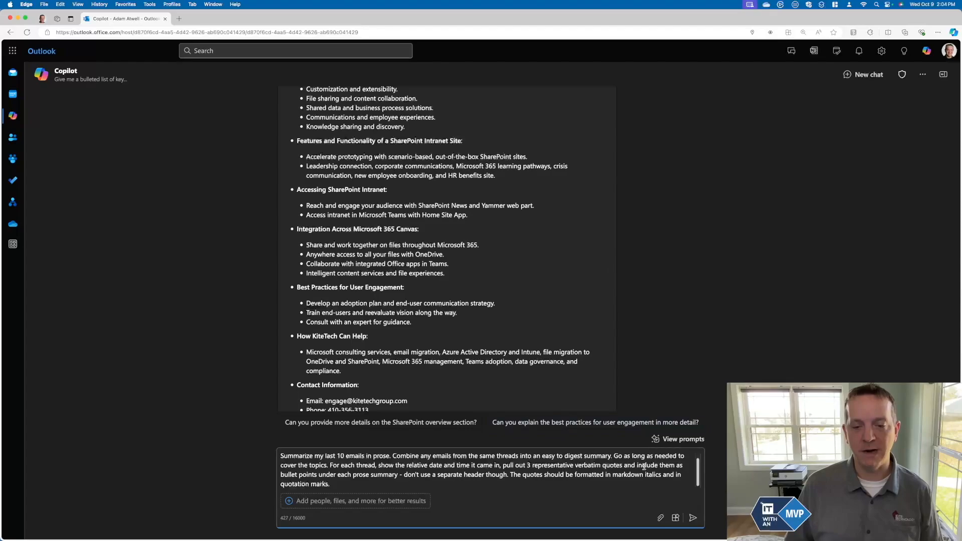
Step: Change the prompt to summarize the last 5 emails, submit it and read through the summary
double_click(342, 455)
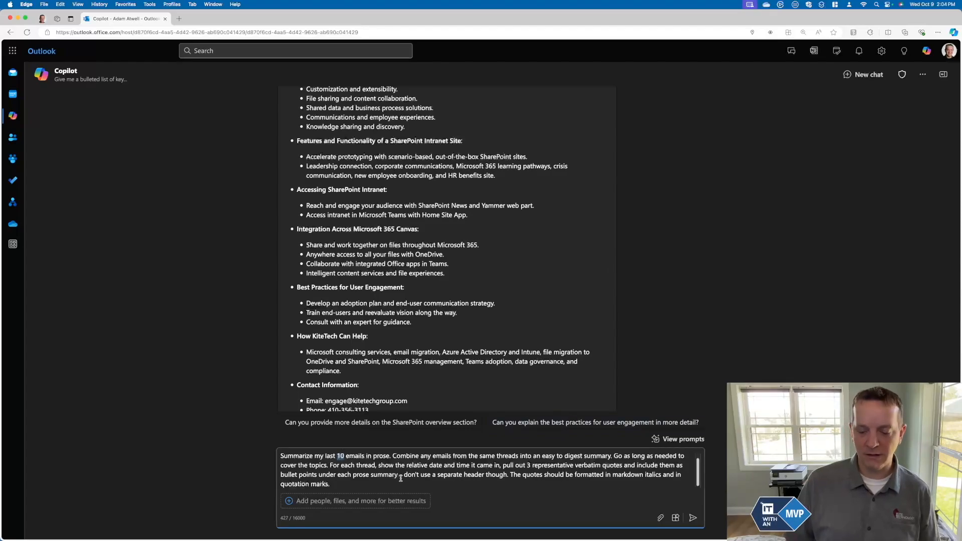
text(5)
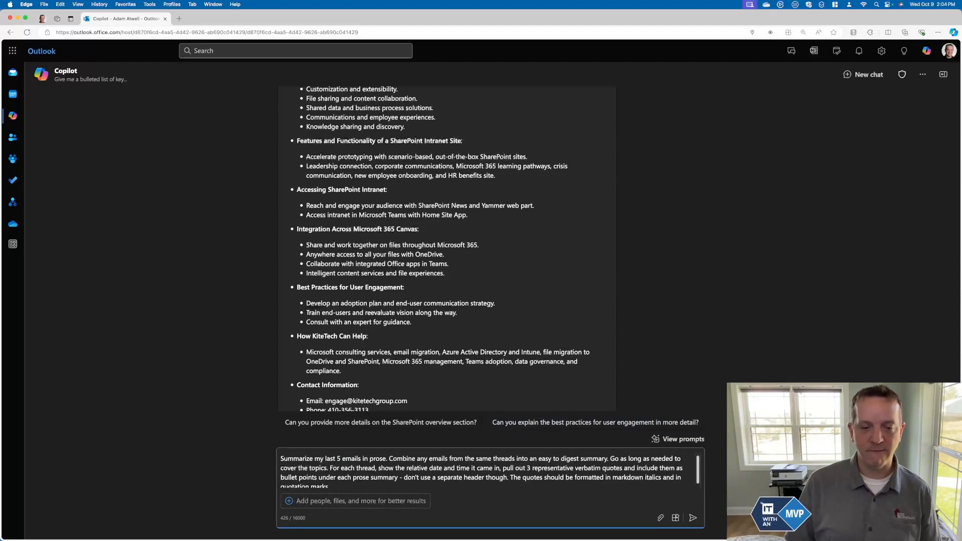
click(693, 517)
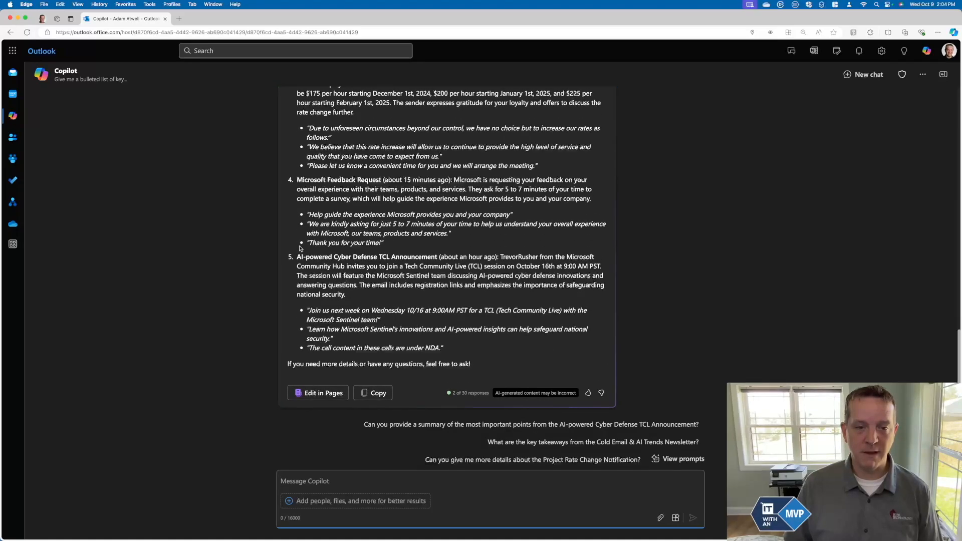
scroll(366, 291, up, 1)
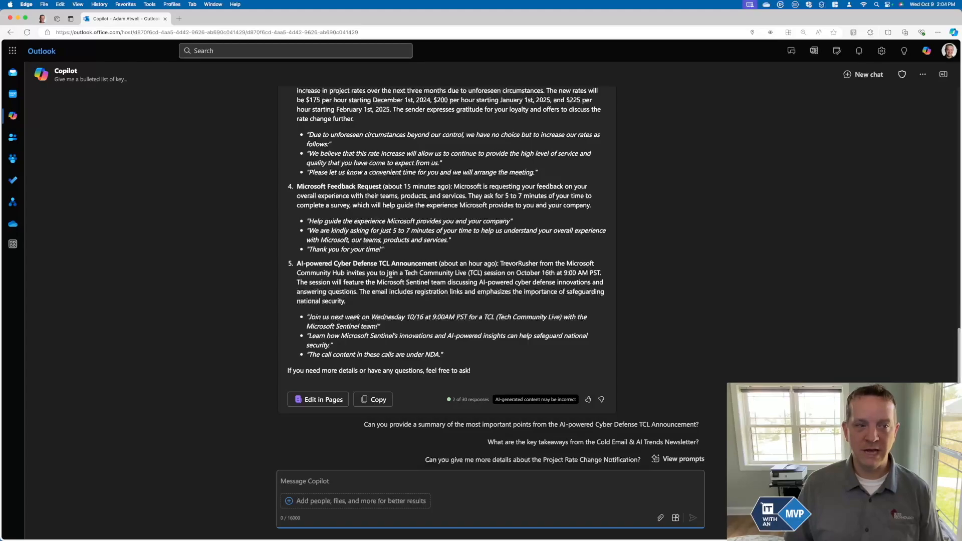
Step: Reopen the Copilot Lab prompts and filter them by task, trying Create and settling on Ask only
click(676, 519)
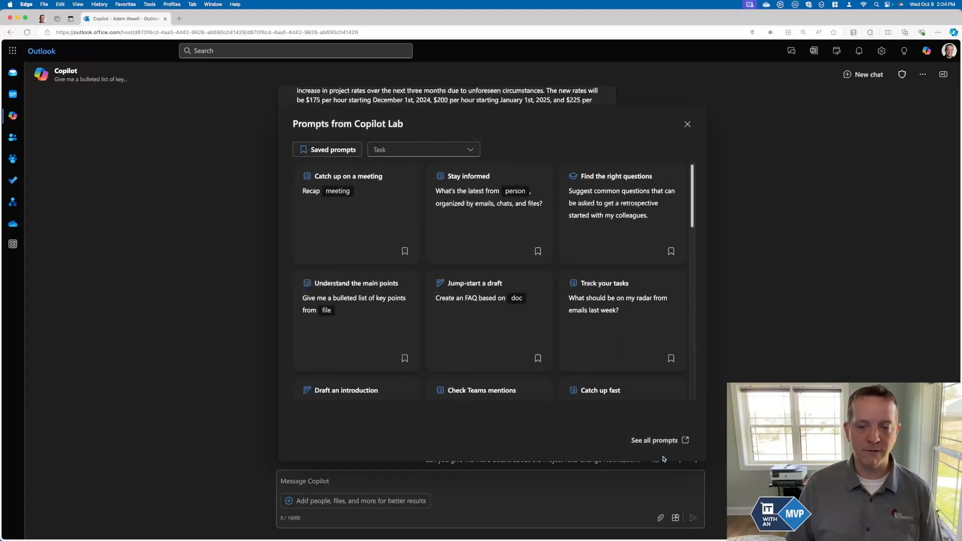
click(427, 150)
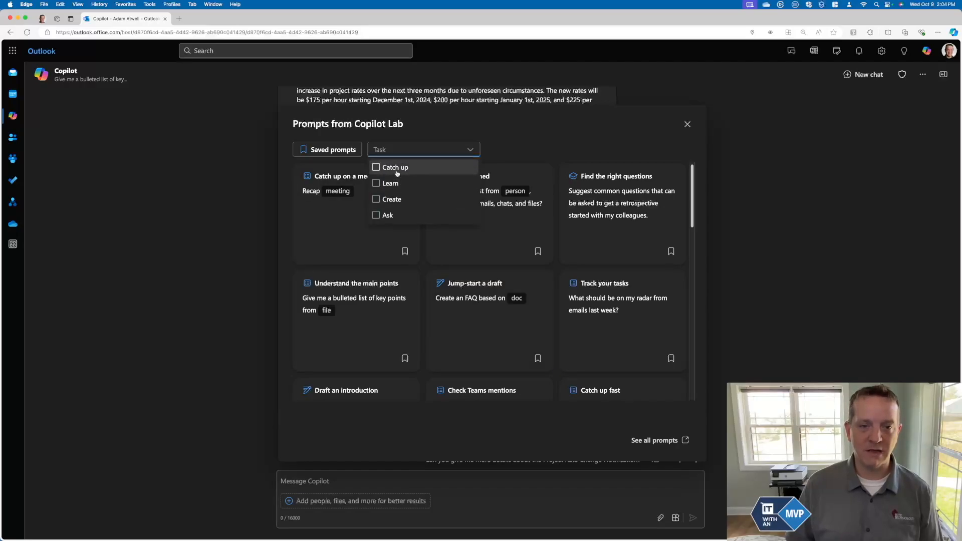
click(391, 199)
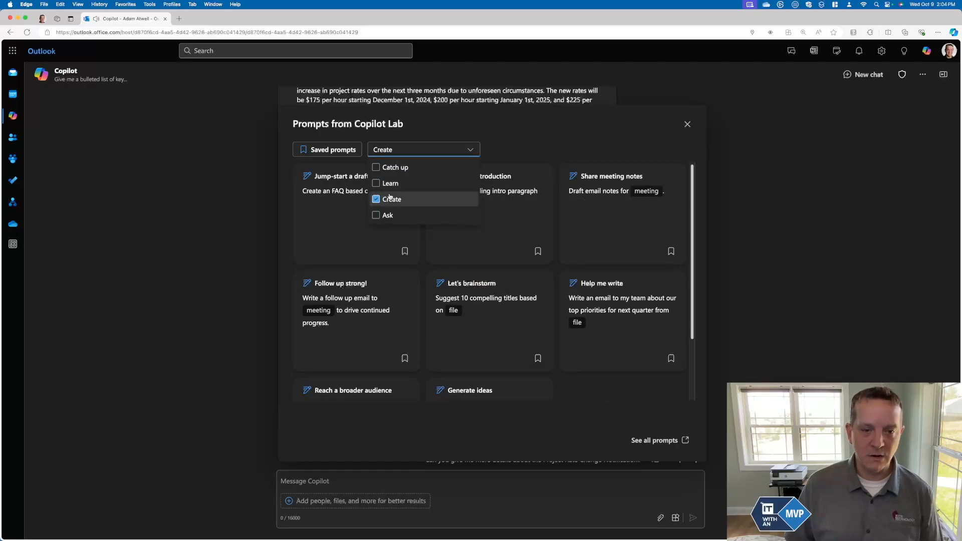
click(390, 199)
click(383, 215)
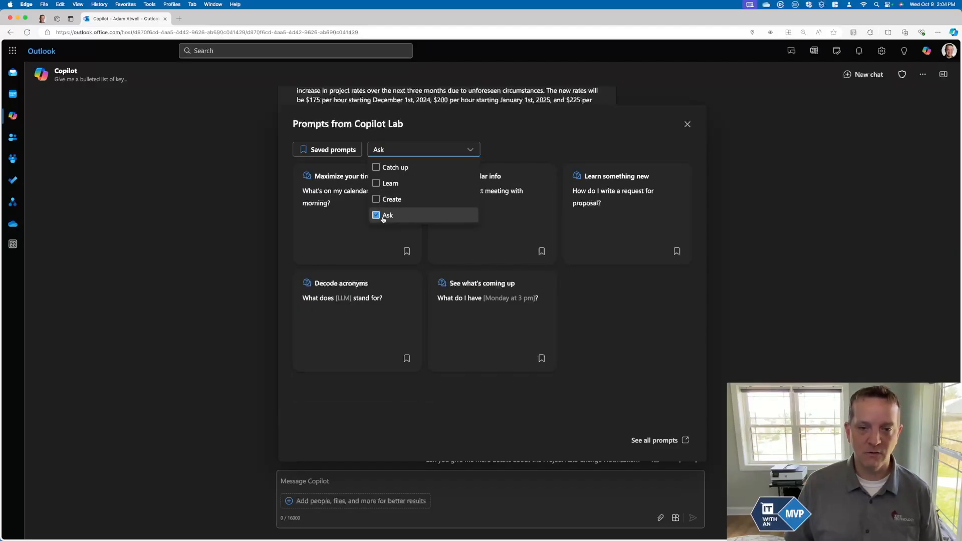
click(622, 324)
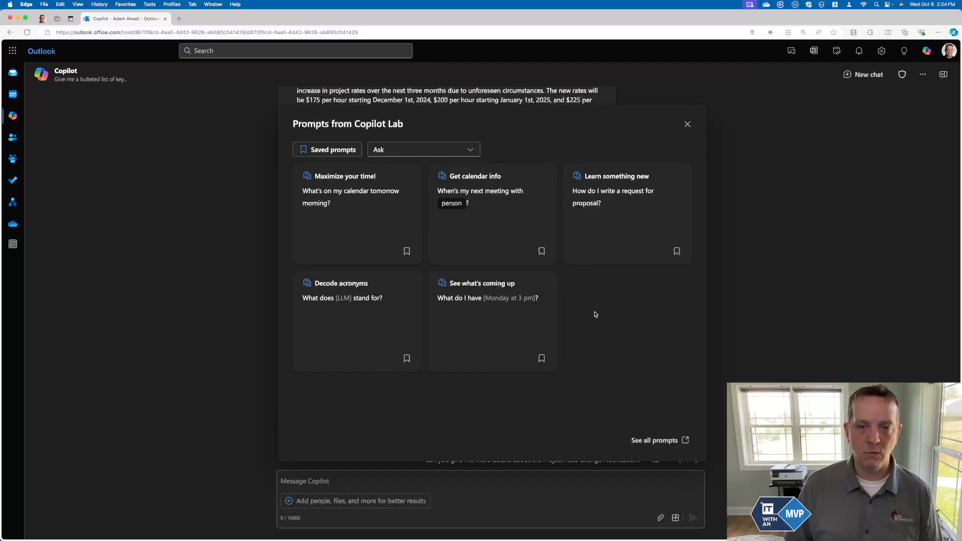
Step: Use the "Get calendar info" prompt to ask when the next meeting with the first suggested colleague is
click(506, 252)
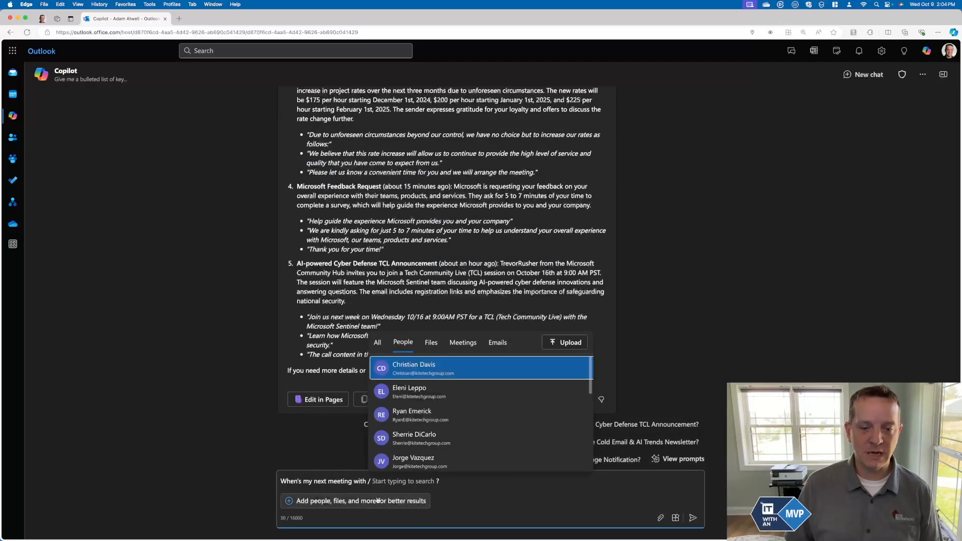
click(429, 367)
click(693, 517)
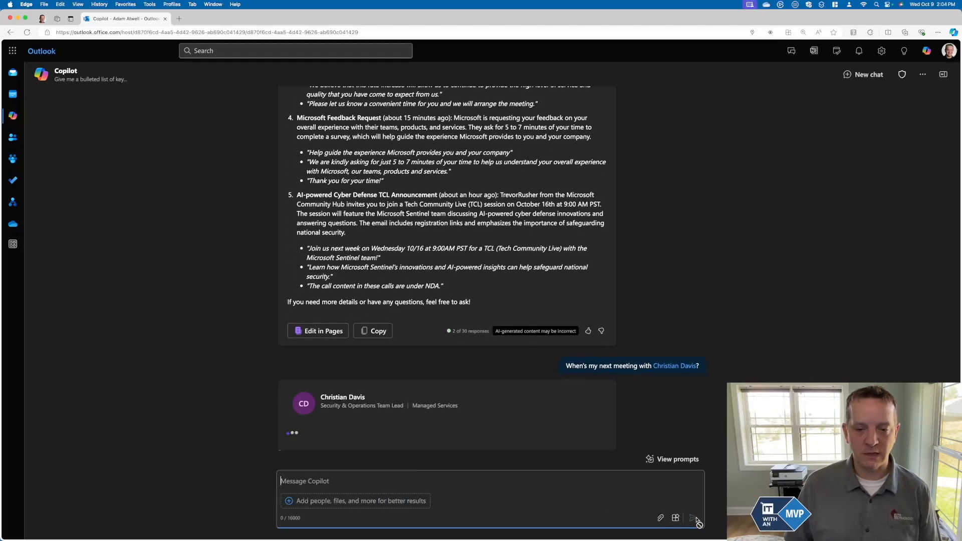